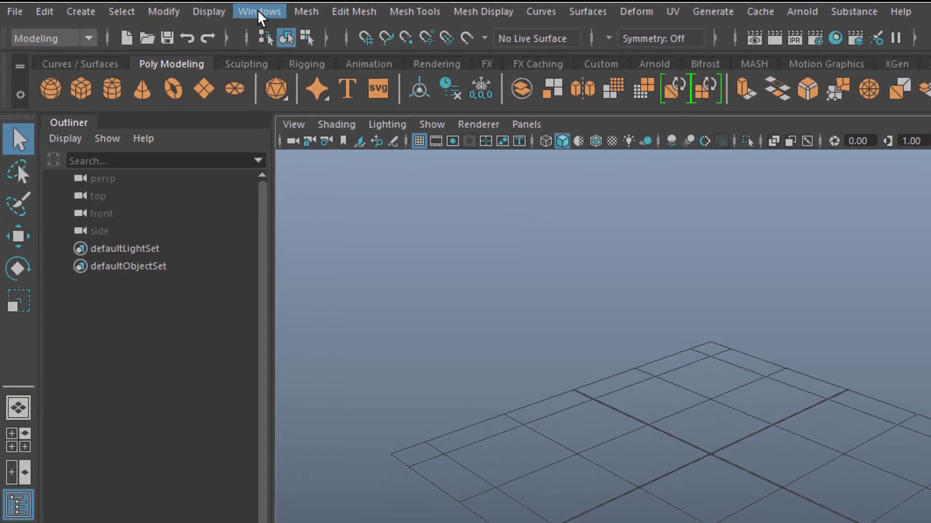
Create a new graph in the Bifrost Graph Editor and delete its input node
{"action": "left_click", "coordinate": [257, 11]}
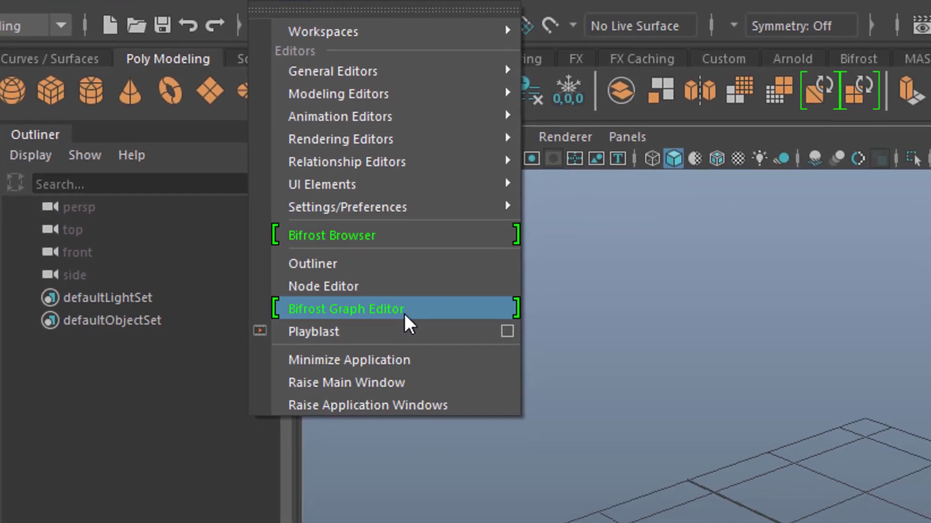
{"action": "left_click", "coordinate": [498, 369]}
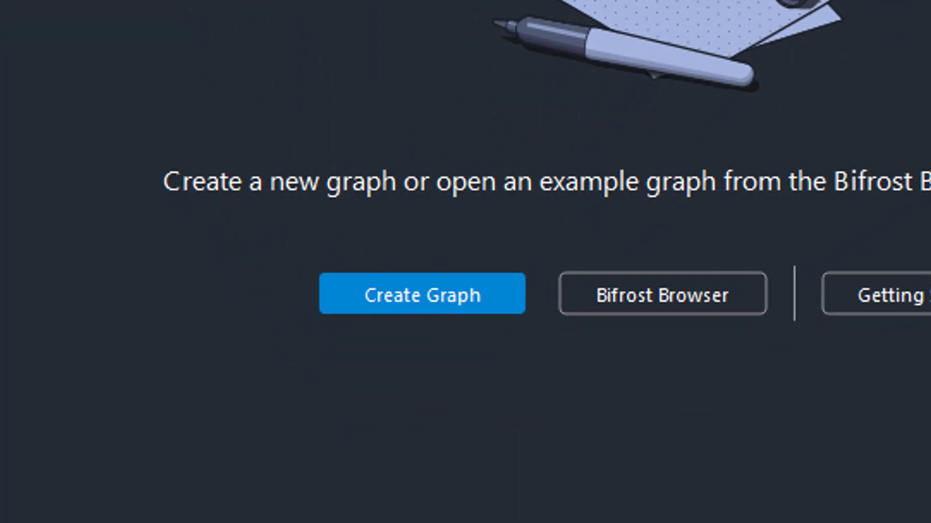
{"action": "left_click", "coordinate": [410, 311]}
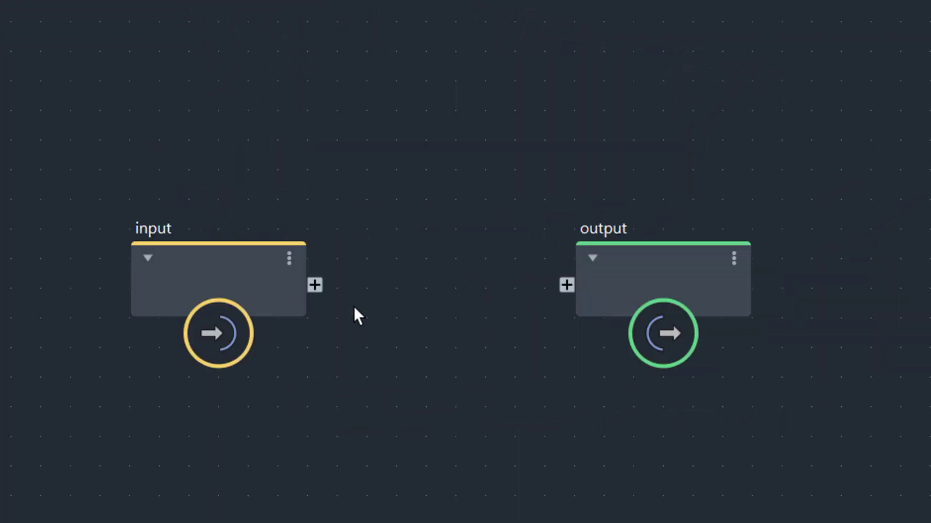
{"action": "left_click", "coordinate": [243, 255]}
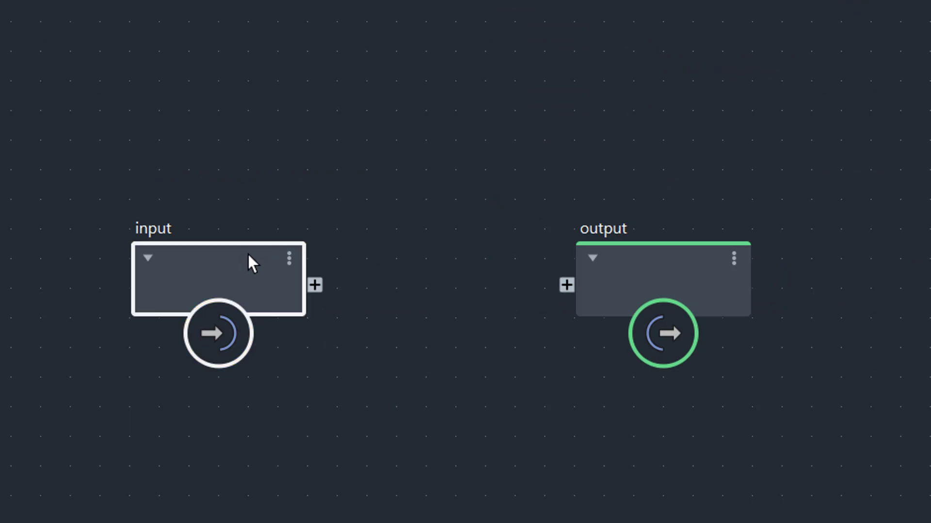
{"action": "key", "text": "Delete"}
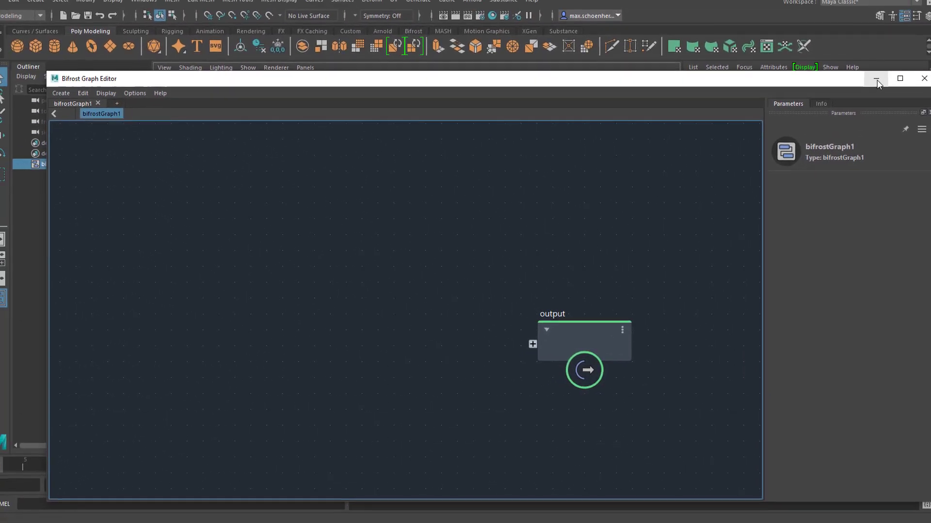
Minimize the Bifrost Graph Editor and create a Spherical Harmonics super shape in the scene
{"action": "left_click", "coordinate": [887, 62]}
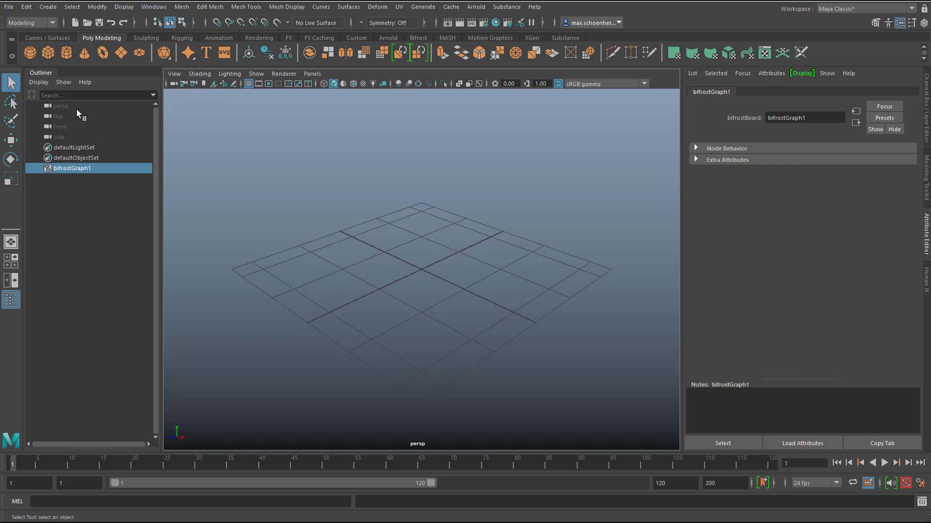
{"action": "right_click", "coordinate": [188, 53]}
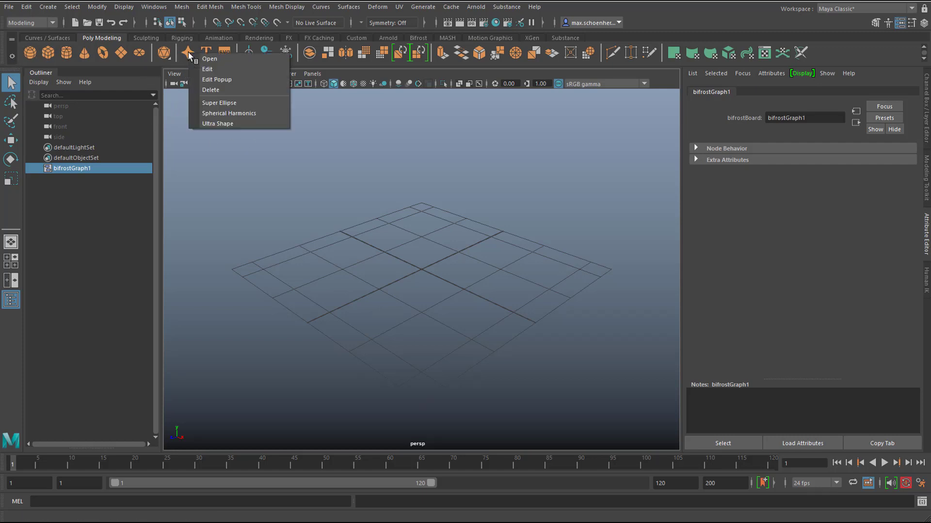
{"action": "left_click", "coordinate": [237, 113]}
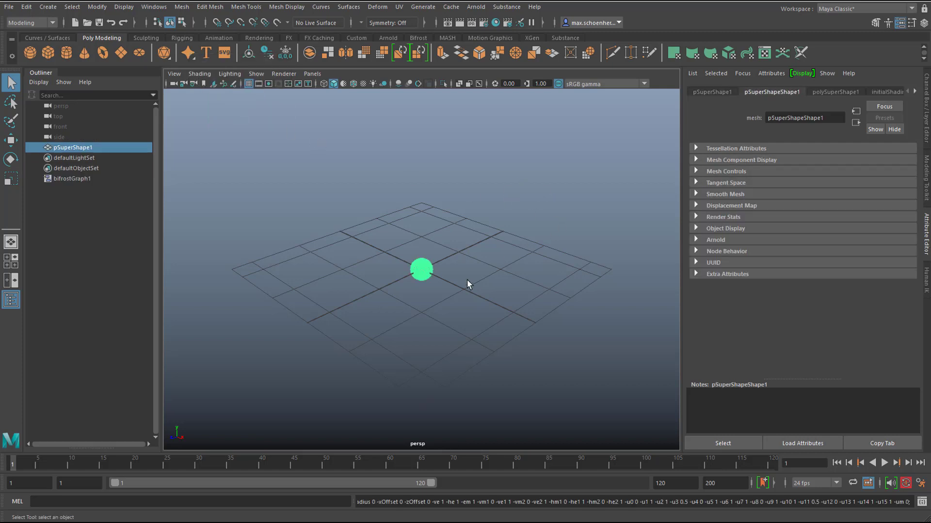
Randomize the super shape's form in the polySuperShape1 settings and lower its mesh divisions
{"action": "left_click", "coordinate": [835, 93]}
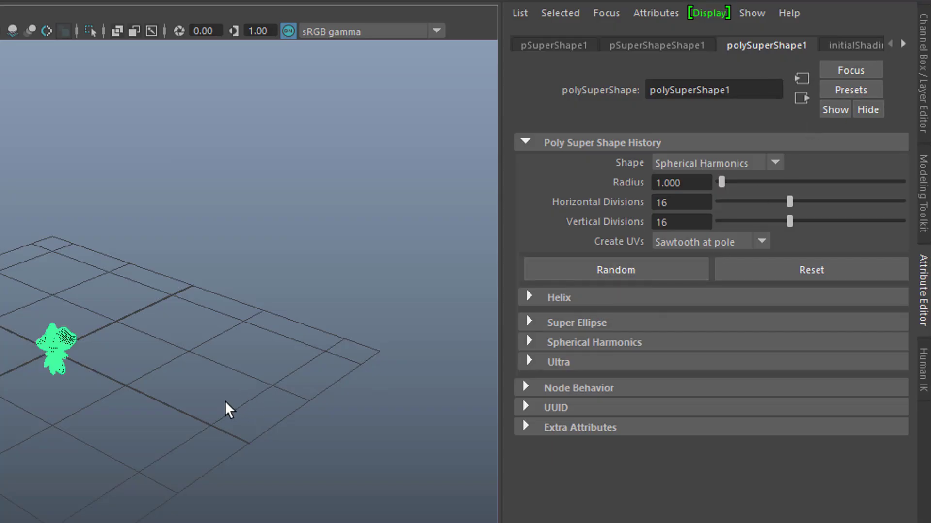
{"action": "scroll", "coordinate": [104, 421], "scroll_direction": "up", "scroll_amount": 3}
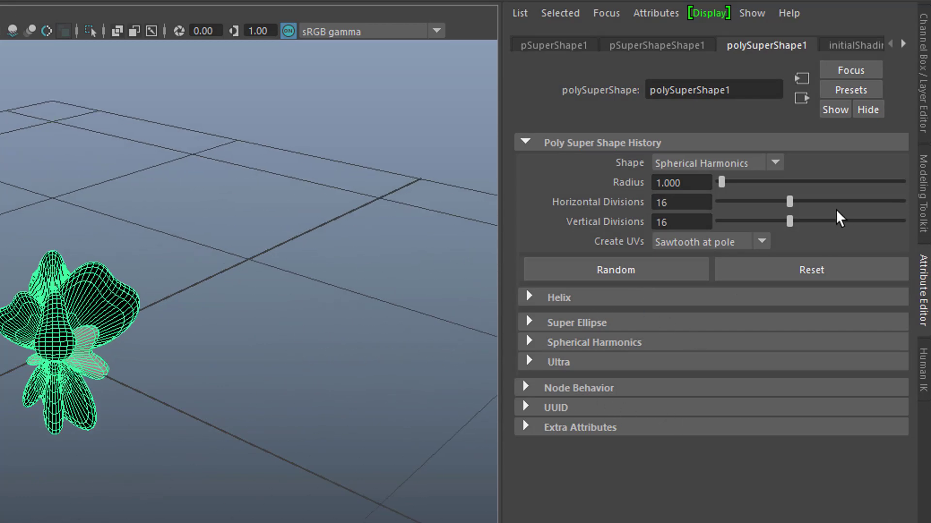
{"action": "left_click_drag", "start_coordinate": [790, 203], "coordinate": [733, 225]}
{"action": "left_click_drag", "start_coordinate": [332, 406], "coordinate": [249, 431], "text": "alt"}
{"action": "middle_click_drag", "start_coordinate": [283, 414], "coordinate": [353, 370], "text": "alt"}
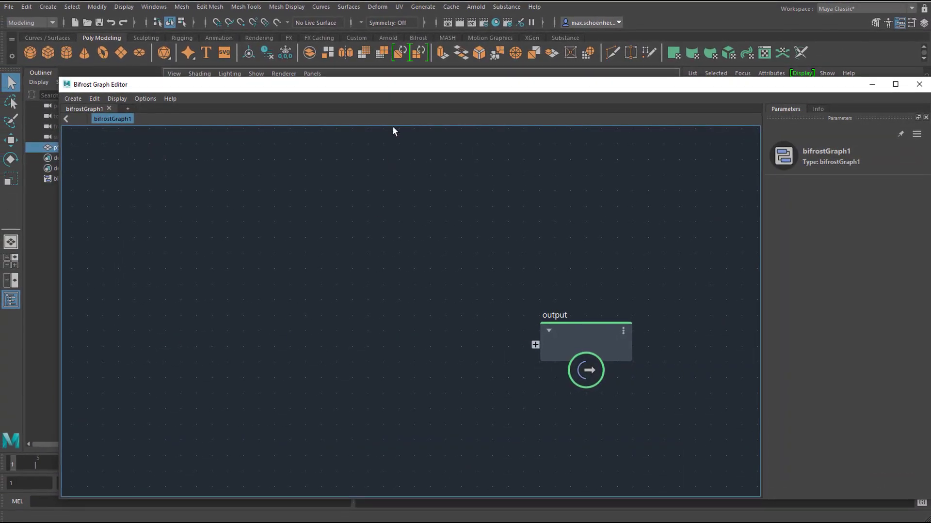
Bring pSuperShape1 into bifrostGraph1 as an input node and move the output node farther away from it
{"action": "left_click_drag", "start_coordinate": [417, 91], "coordinate": [488, 83]}
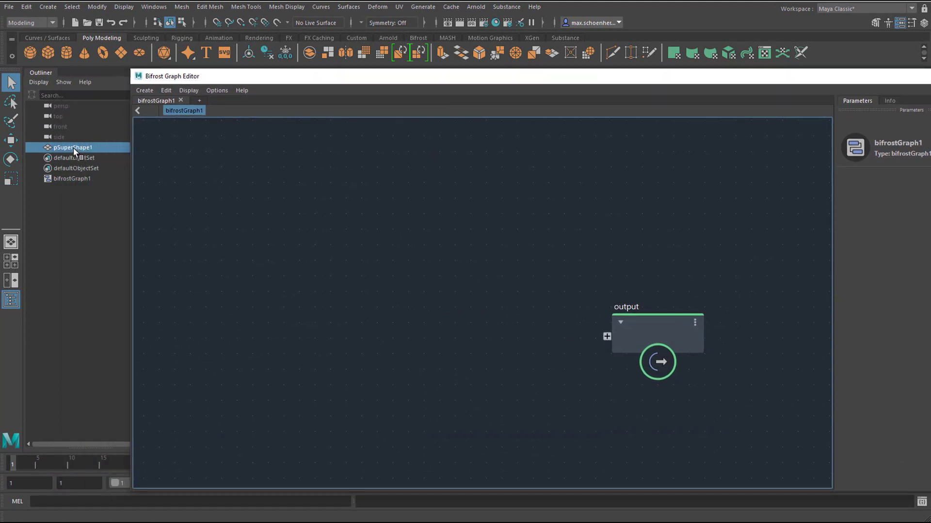
{"action": "left_click_drag", "start_coordinate": [73, 147], "coordinate": [144, 155]}
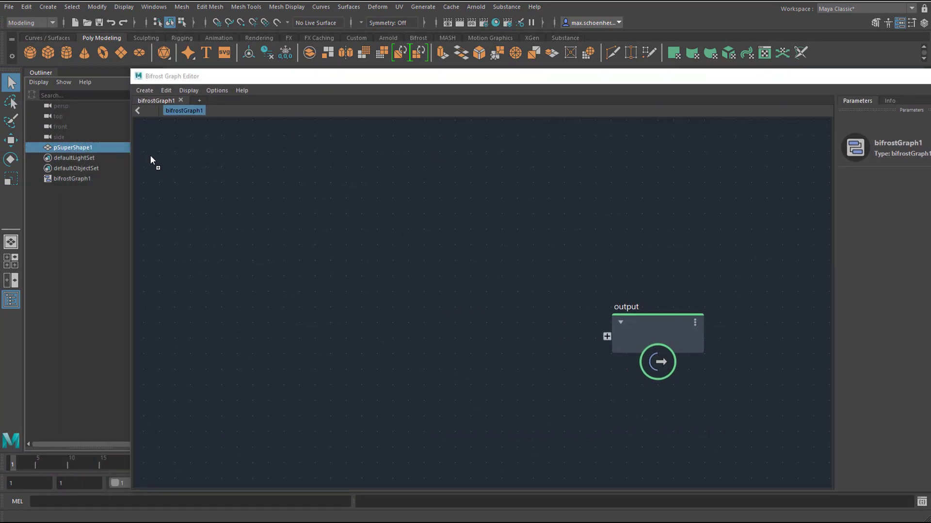
{"action": "left_click_drag", "start_coordinate": [245, 261], "coordinate": [251, 265]}
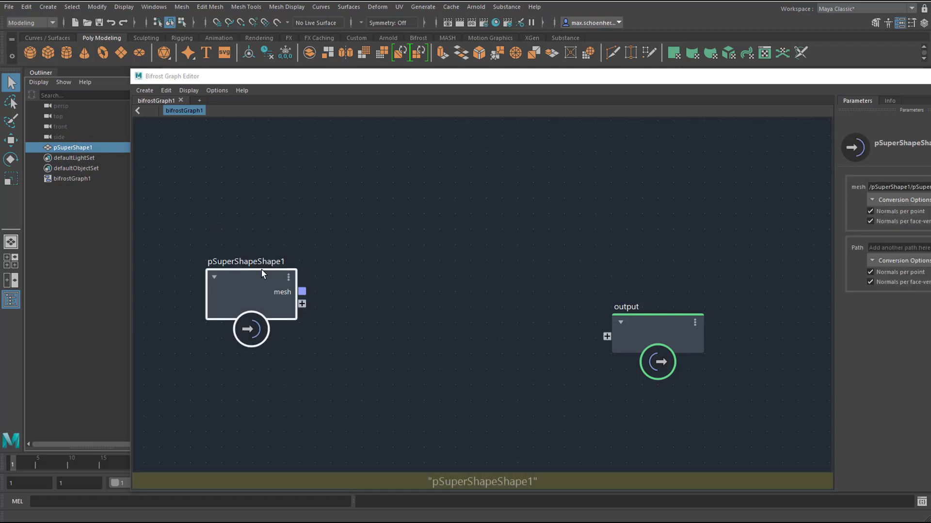
{"action": "left_click_drag", "start_coordinate": [685, 314], "coordinate": [720, 280]}
Add a basic_particles_graph node to the graph and place it above and between the pSuperShapeShape1 and output nodes
{"action": "left_click", "coordinate": [469, 234]}
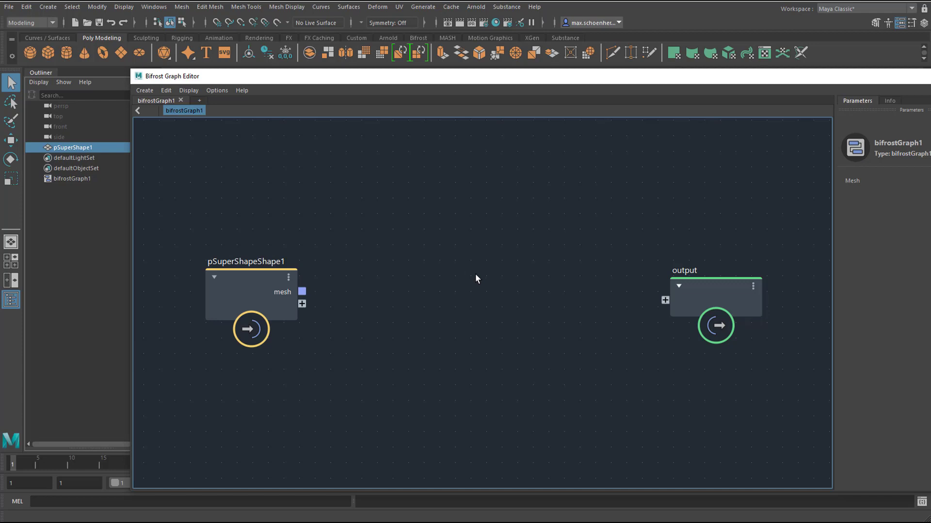
{"action": "key", "text": "Tab"}
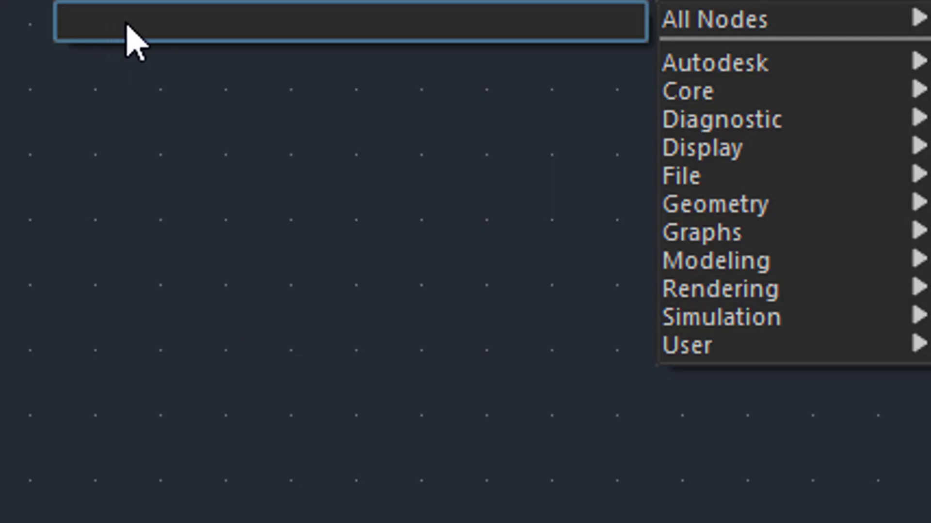
{"action": "type", "text": "bacsi"}
{"action": "key", "text": "BackSpace"}
{"action": "key", "text": "BackSpace"}
{"action": "key", "text": "BackSpace"}
{"action": "type", "text": "sic"}
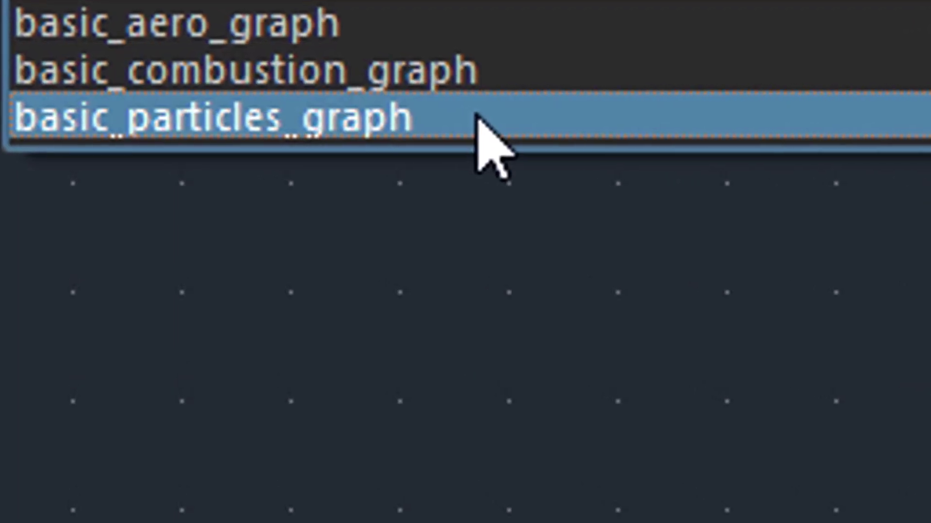
{"action": "left_click", "coordinate": [471, 130]}
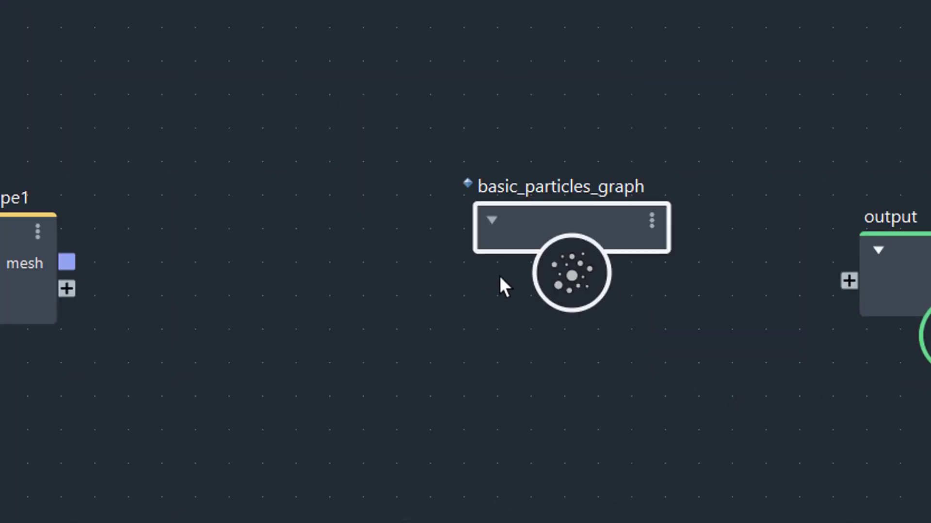
{"action": "left_click_drag", "start_coordinate": [558, 218], "coordinate": [458, 162]}
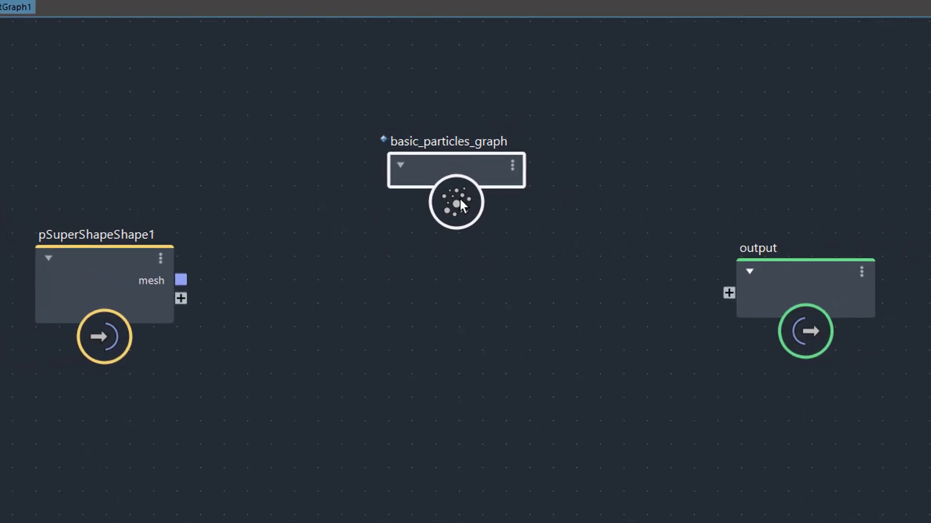
Examine the nodes inside the basic_particles_graph compound, spreading out its input and output nodes, and return to bifrostGraph1
{"action": "double_click", "coordinate": [459, 202]}
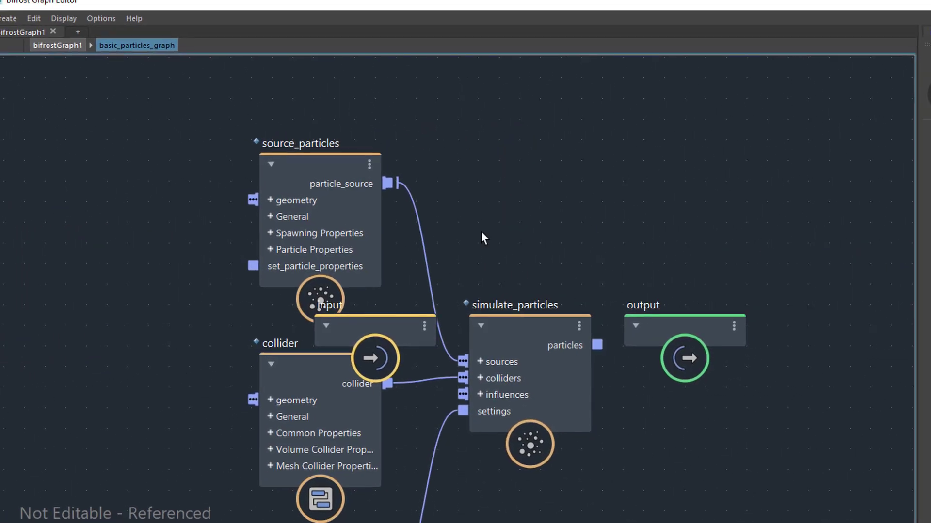
{"action": "left_click_drag", "start_coordinate": [389, 324], "coordinate": [160, 249]}
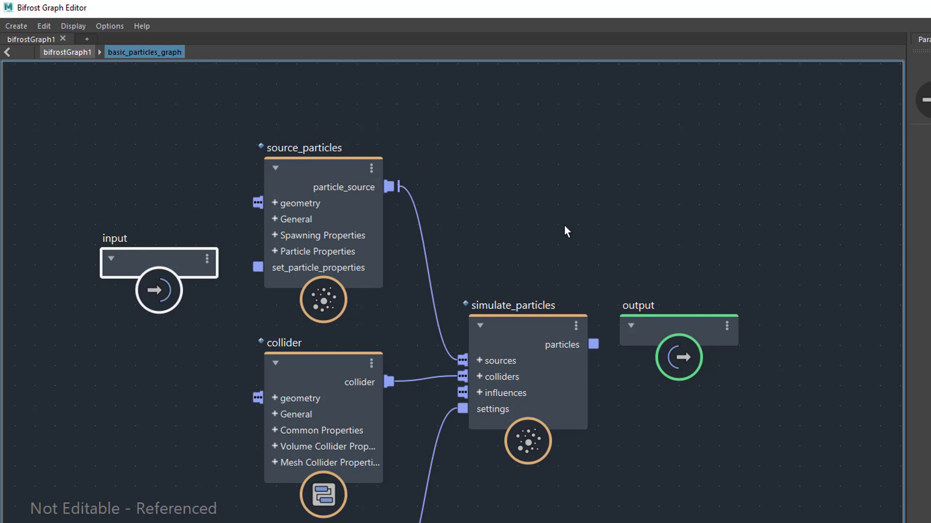
{"action": "left_click_drag", "start_coordinate": [676, 322], "coordinate": [718, 258]}
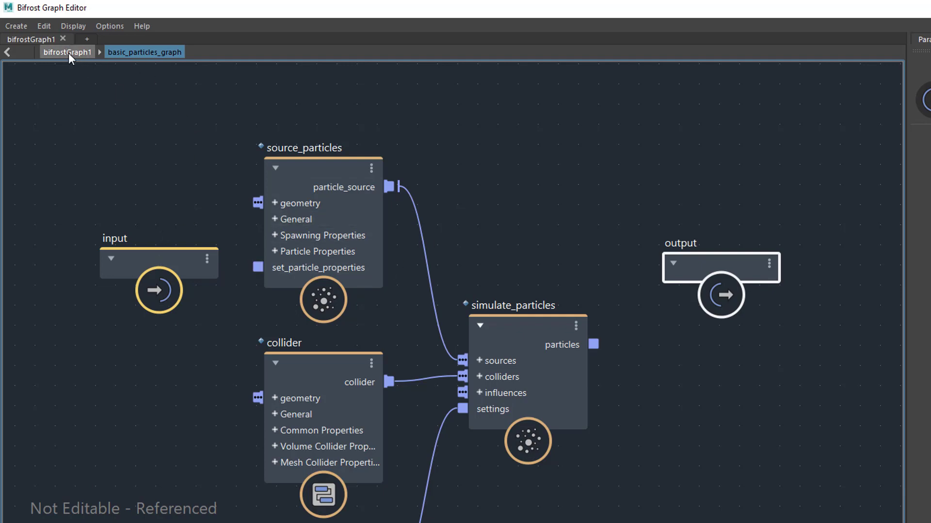
{"action": "scroll", "coordinate": [493, 355], "scroll_direction": "down", "scroll_amount": 4}
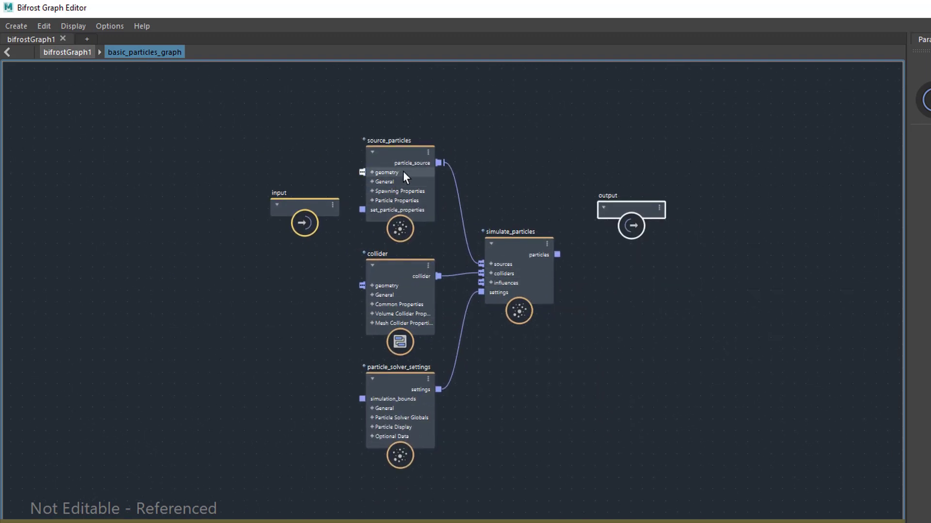
{"action": "left_click_drag", "start_coordinate": [388, 116], "coordinate": [537, 414]}
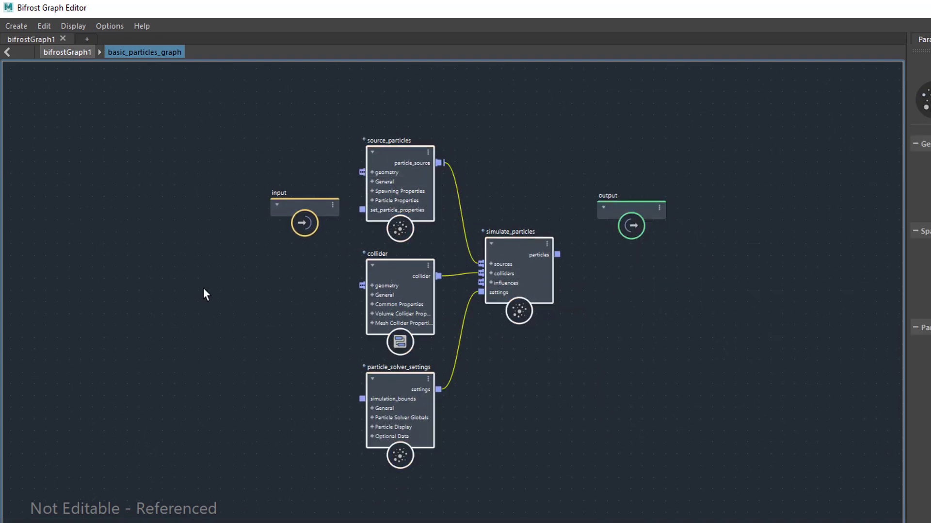
{"action": "left_click", "coordinate": [68, 51]}
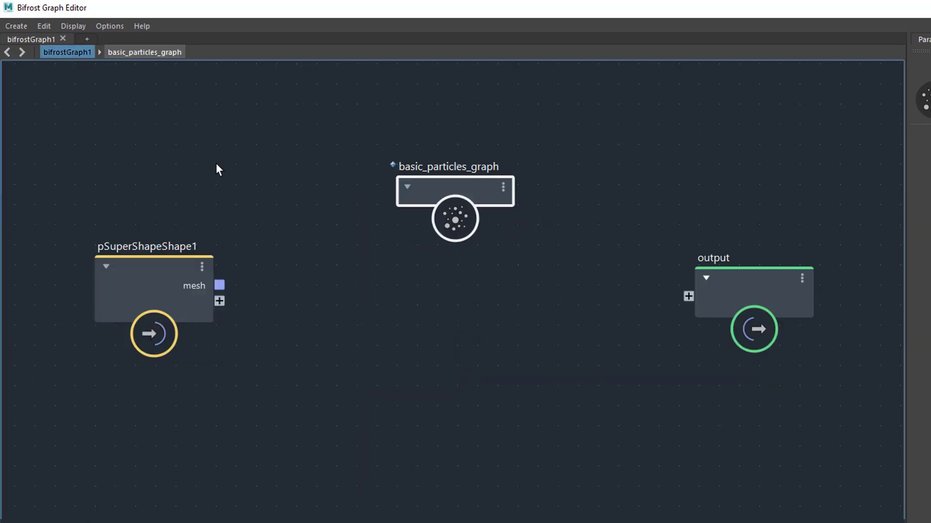
Explode the basic_particles_graph compound and move its nodes between the pSuperShapeShape1 and output nodes
{"action": "right_click", "coordinate": [425, 181]}
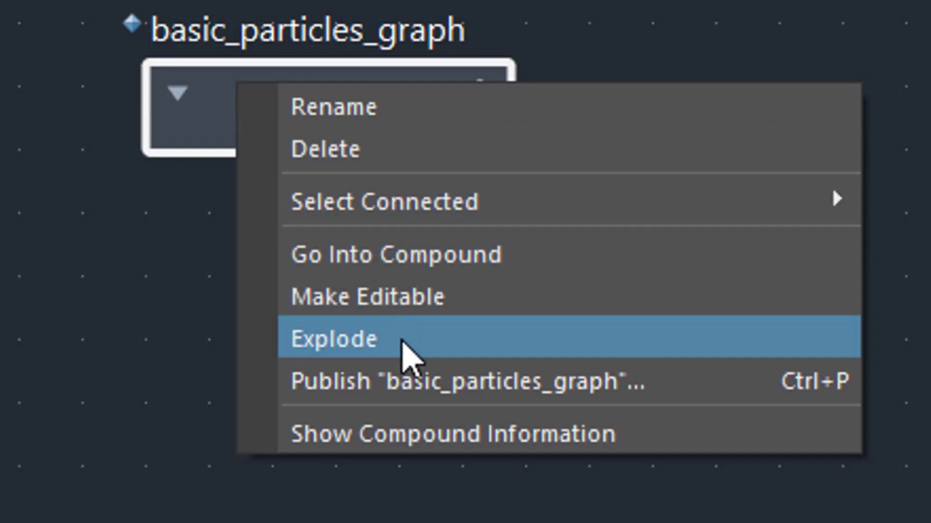
{"action": "left_click", "coordinate": [402, 340]}
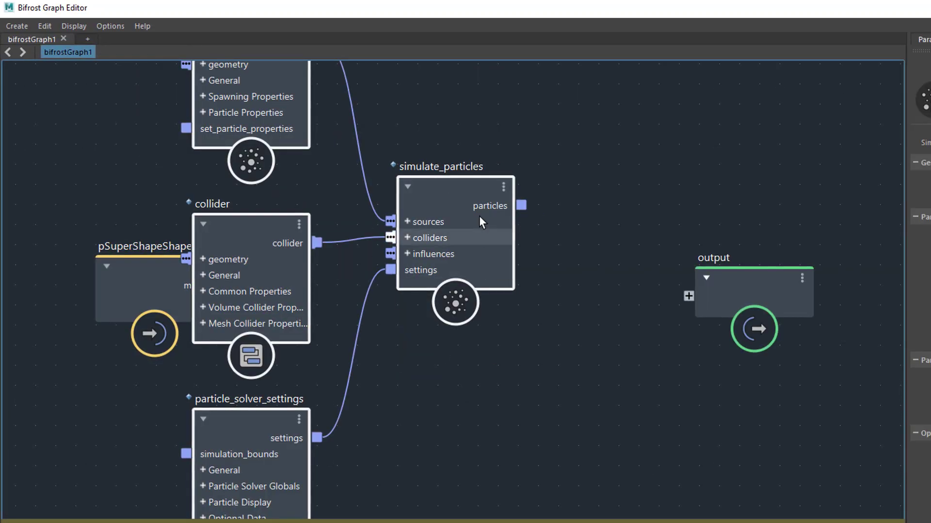
{"action": "middle_click_drag", "start_coordinate": [451, 188], "coordinate": [580, 188]}
{"action": "scroll", "coordinate": [588, 292], "scroll_direction": "down", "scroll_amount": 5}
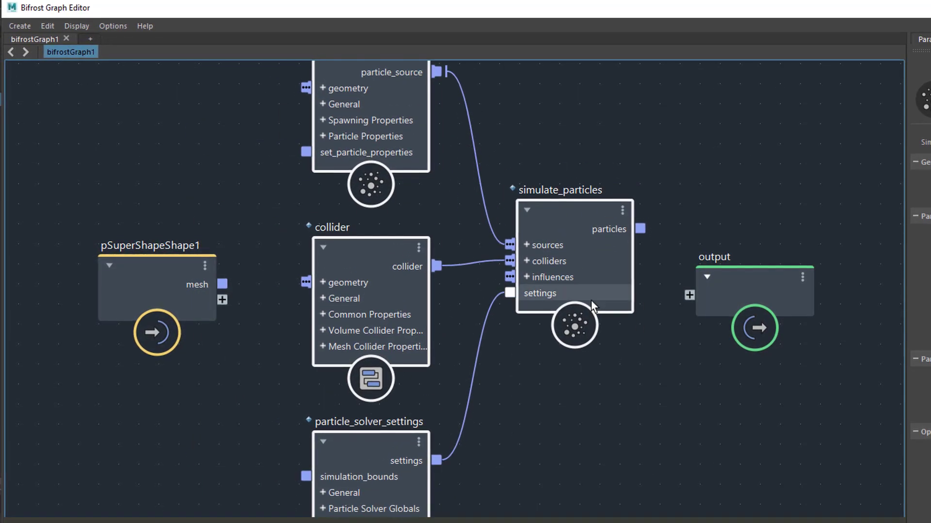
{"action": "scroll", "coordinate": [503, 337], "scroll_direction": "up", "scroll_amount": 2}
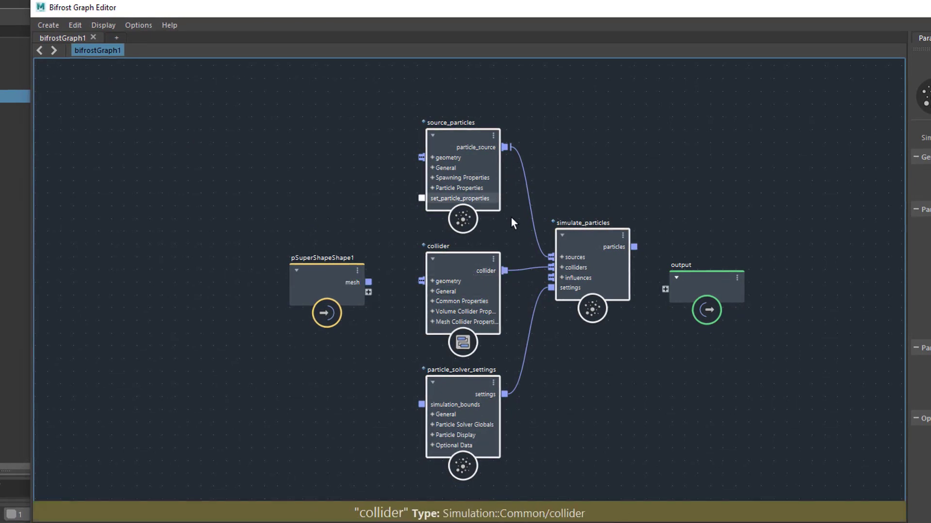
Connect the super shape's mesh to the geometry of source_particles, and the particles of simulate_particles to the output node
{"action": "scroll", "coordinate": [519, 259], "scroll_direction": "up", "scroll_amount": 3}
{"action": "middle_click_drag", "start_coordinate": [563, 246], "coordinate": [515, 316]}
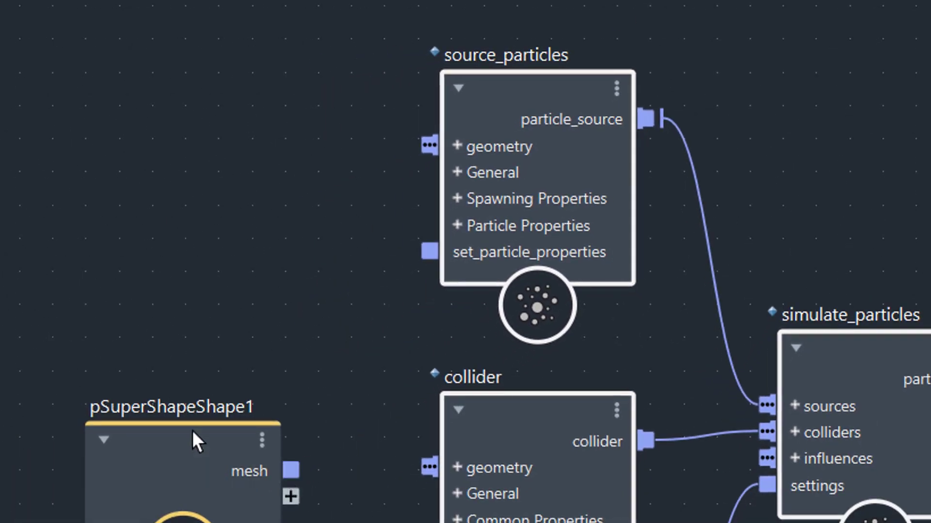
{"action": "left_click_drag", "start_coordinate": [291, 470], "coordinate": [430, 145]}
{"action": "middle_click_drag", "start_coordinate": [762, 215], "coordinate": [630, 46]}
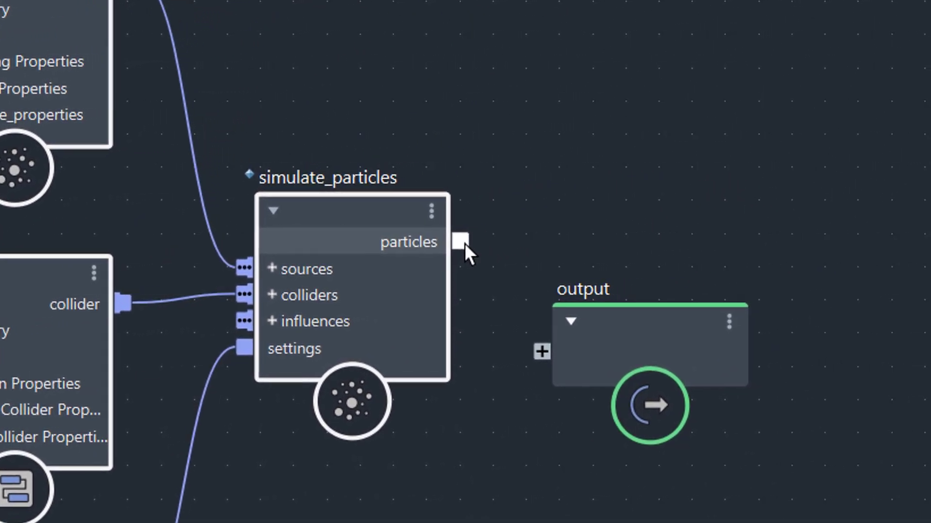
{"action": "left_click_drag", "start_coordinate": [456, 243], "coordinate": [533, 350]}
{"action": "left_click_drag", "start_coordinate": [635, 387], "coordinate": [636, 389]}
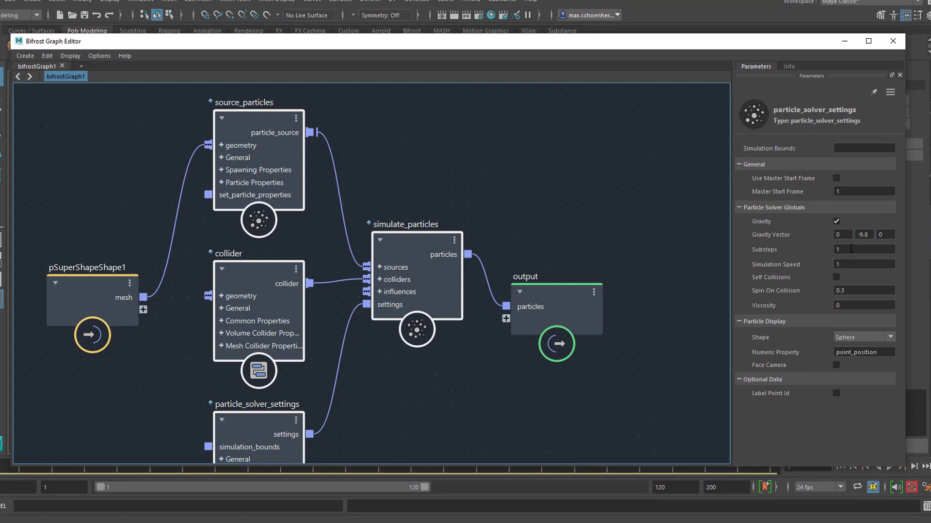
Set the spawning rate of the source_particles node to 50 and return to the viewport
{"action": "left_click", "coordinate": [401, 242]}
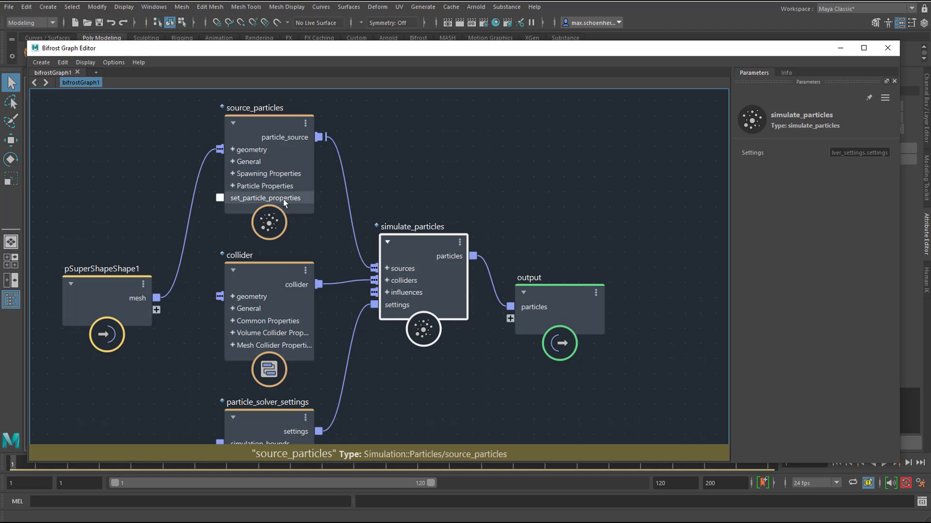
{"action": "left_click", "coordinate": [258, 124]}
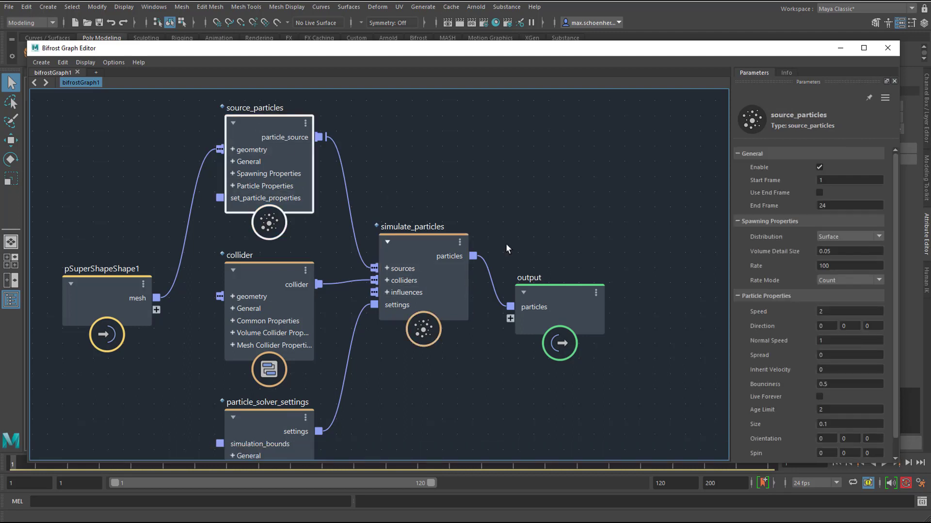
{"action": "left_click", "coordinate": [838, 268]}
{"action": "type", "text": "5"}
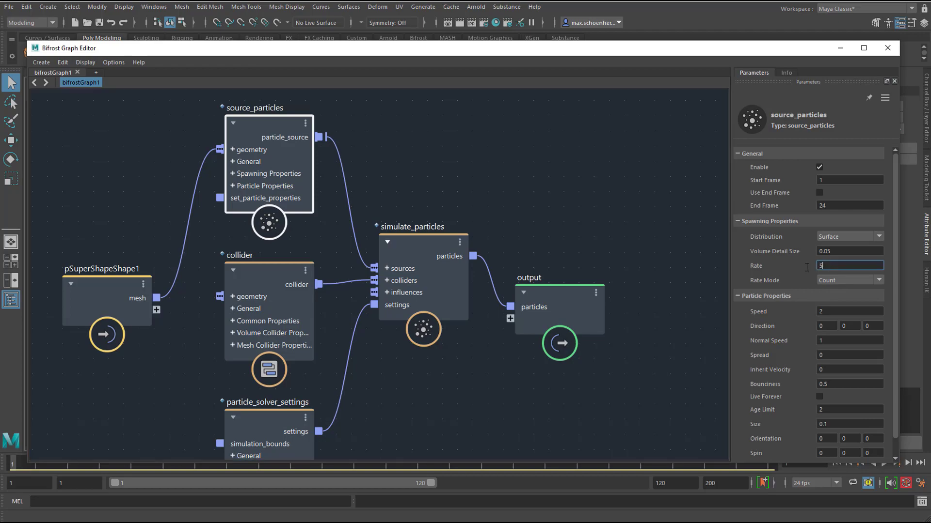
{"action": "type", "text": "0"}
{"action": "left_click", "coordinate": [839, 49]}
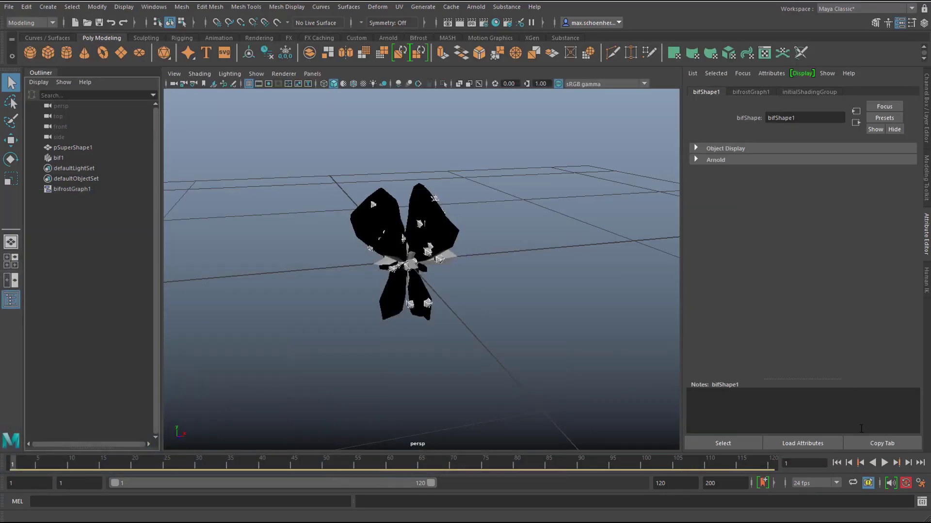
Hide pSuperShape1 in the scene and play the particle simulation
{"action": "left_click", "coordinate": [85, 148]}
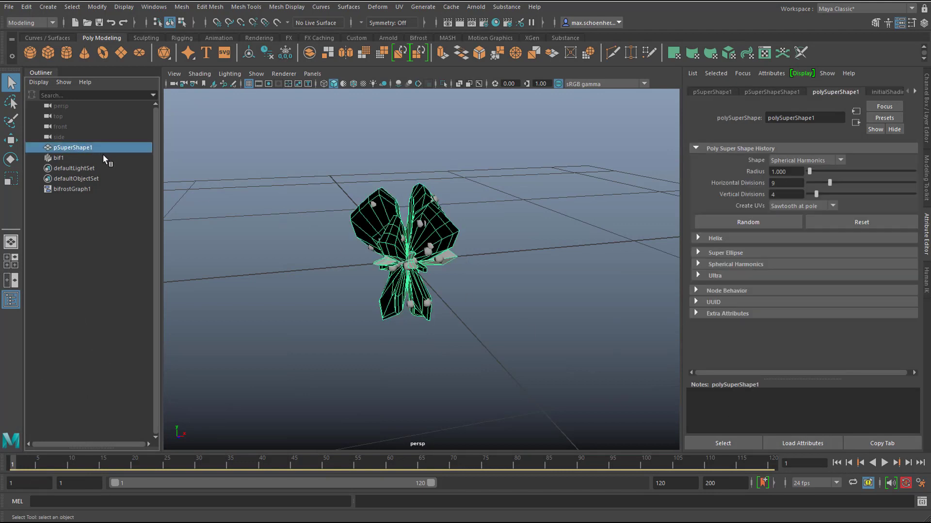
{"action": "key", "text": "h"}
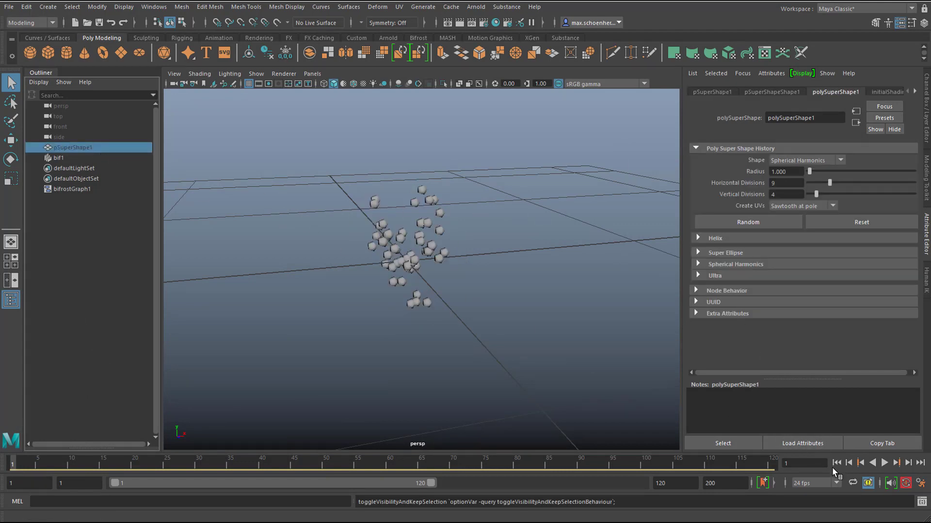
{"action": "left_click", "coordinate": [884, 463]}
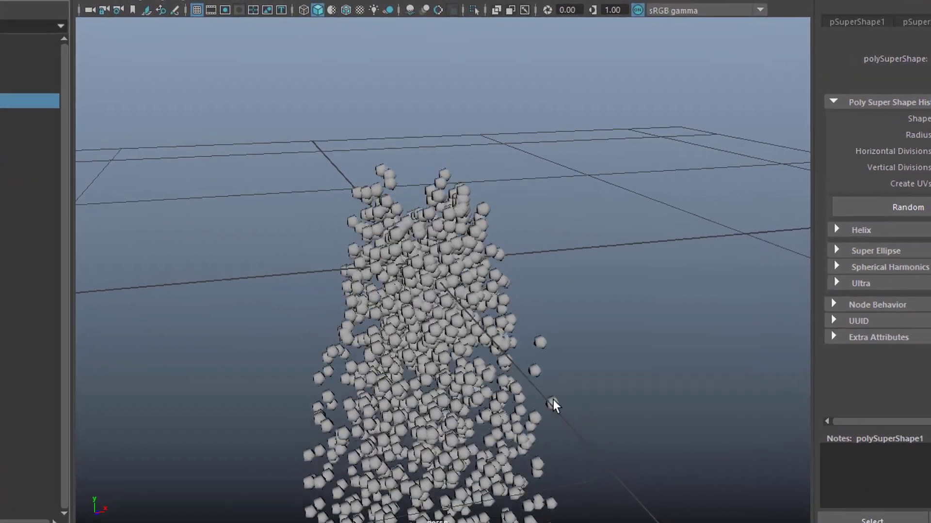
{"action": "scroll", "coordinate": [185, 420], "scroll_direction": "down", "scroll_amount": 5}
{"action": "scroll", "coordinate": [605, 351], "scroll_direction": "up", "scroll_amount": 5}
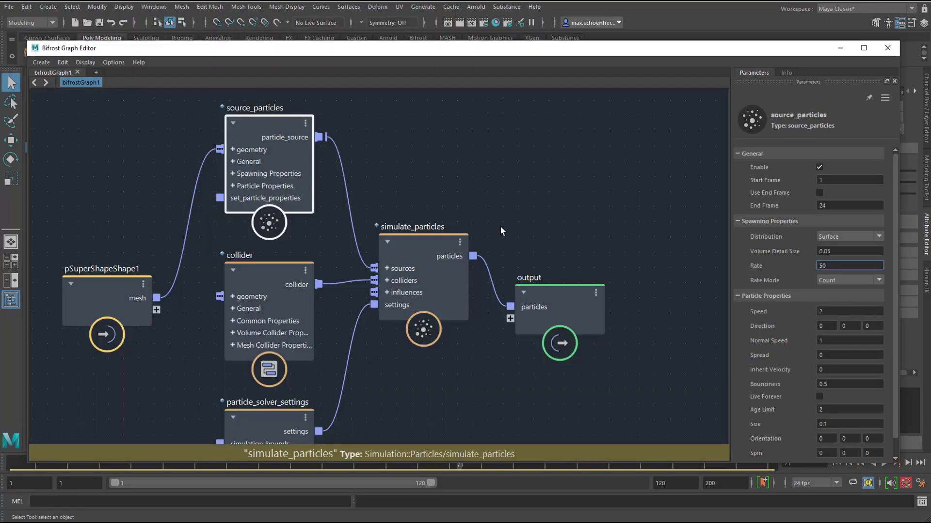
Move the pSuperShapeShape1 node farther away from the collider node in the Bifrost graph and return to the viewport
{"action": "middle_click_drag", "start_coordinate": [382, 315], "coordinate": [484, 245]}
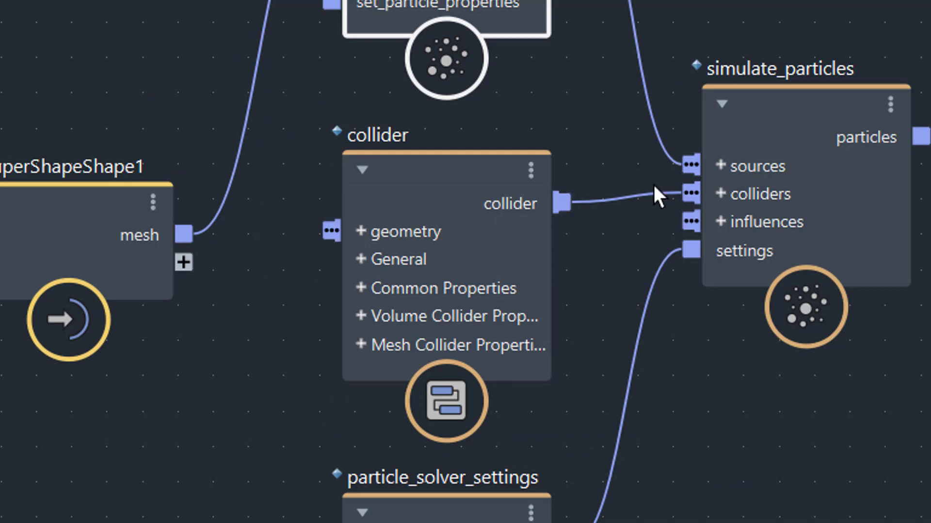
{"action": "left_click_drag", "start_coordinate": [118, 214], "coordinate": [0, 183]}
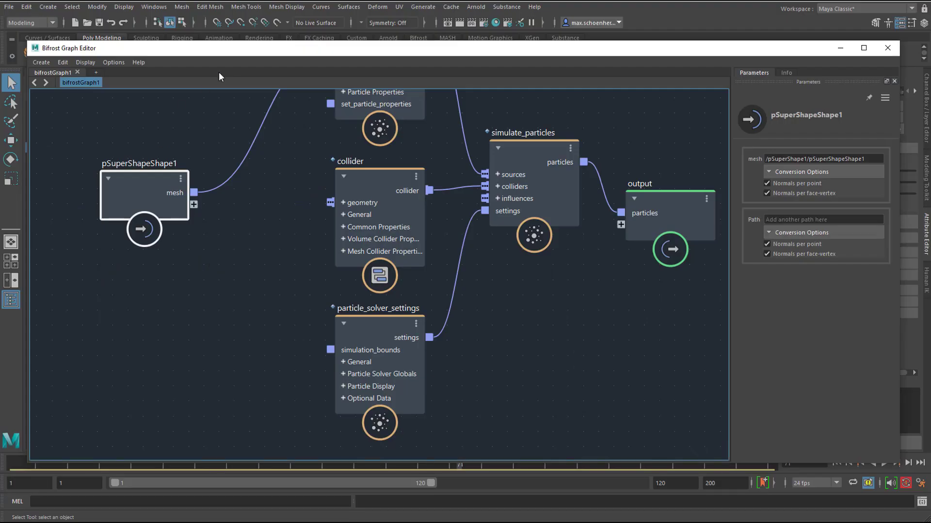
{"action": "left_click_drag", "start_coordinate": [222, 57], "coordinate": [444, 147]}
{"action": "left_click", "coordinate": [904, 144]}
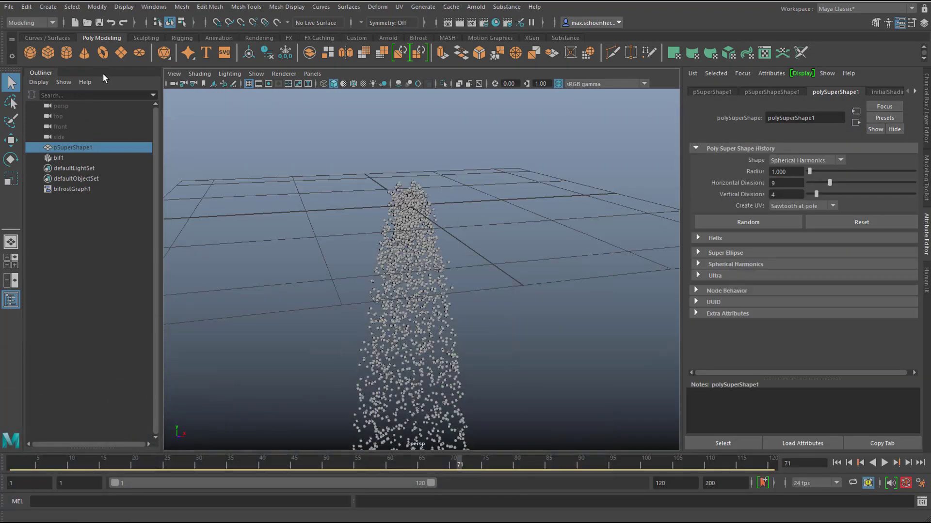
Create a polygon pipe at the origin and move it down into the falling particles
{"action": "right_click", "coordinate": [164, 55]}
{"action": "left_click", "coordinate": [194, 123]}
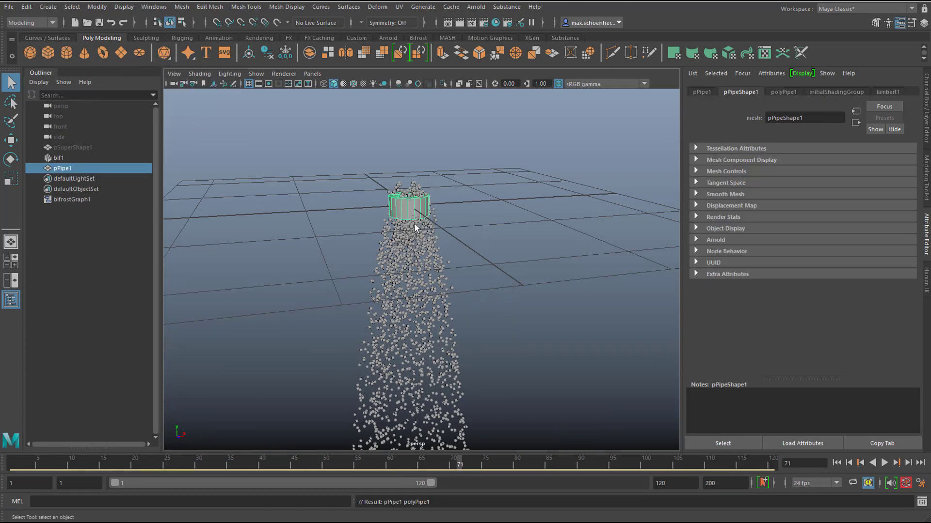
{"action": "key", "text": "w"}
{"action": "left_click_drag", "start_coordinate": [407, 172], "coordinate": [407, 196]}
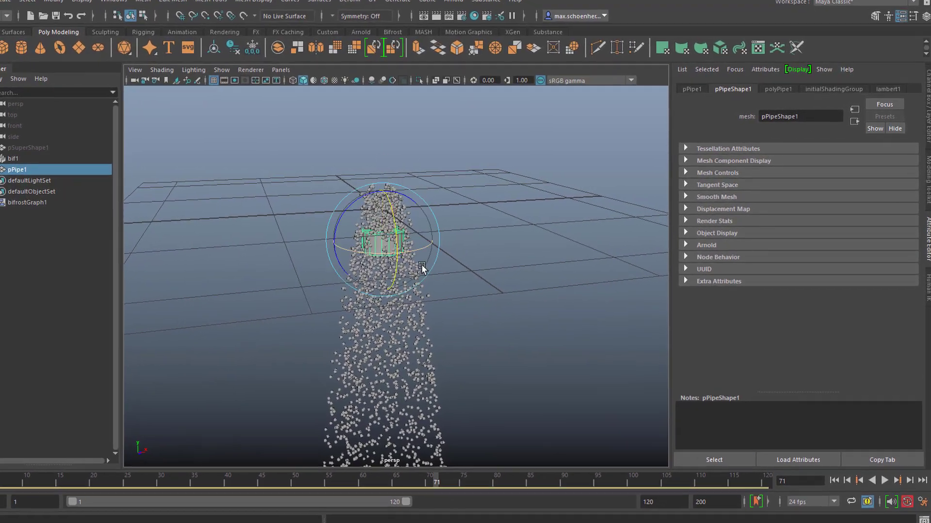
Scale the pipe up uniformly until it surrounds the particle stream and set its radius to 1.025
{"action": "key", "text": "e"}
{"action": "key", "text": "r"}
{"action": "left_click_drag", "start_coordinate": [347, 259], "coordinate": [378, 257]}
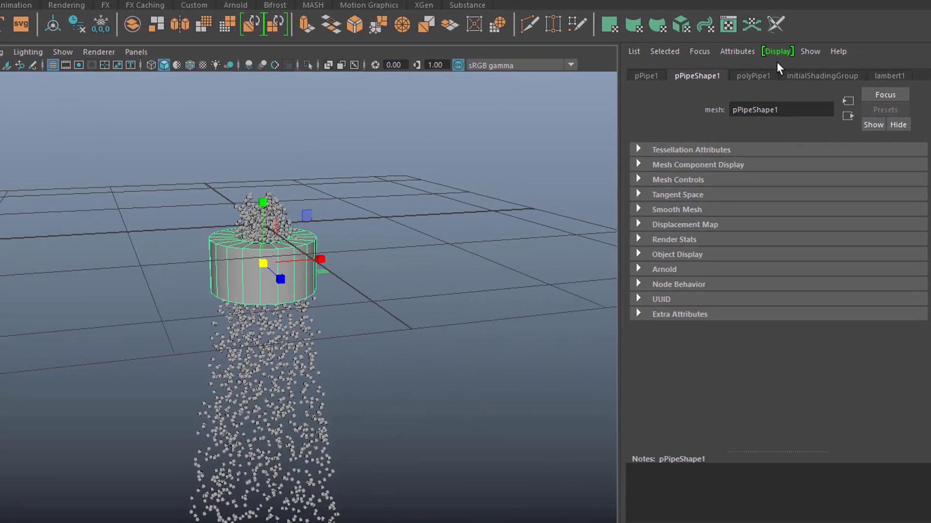
{"action": "left_click", "coordinate": [755, 75]}
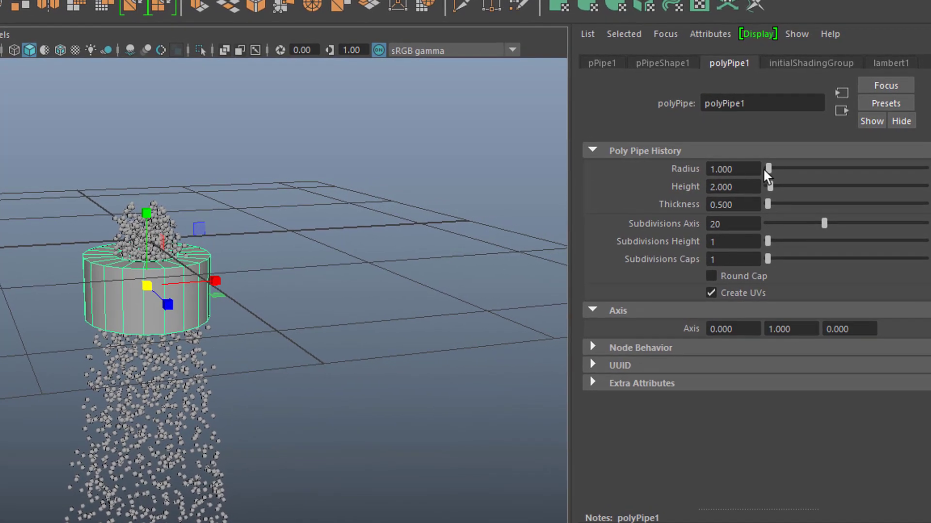
{"action": "left_click_drag", "start_coordinate": [767, 168], "coordinate": [766, 169]}
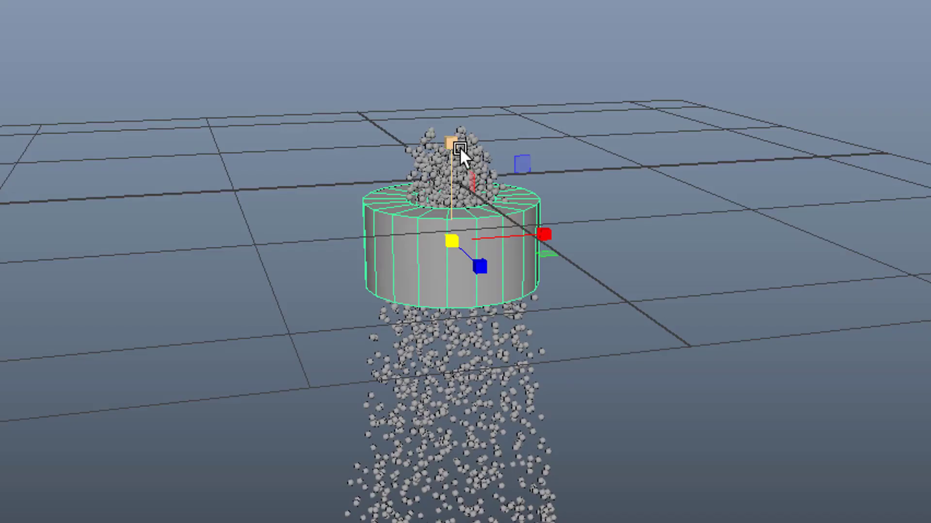
Stretch the pipe vertically and lower it so its upper rim sits below the emitting shape
{"action": "left_click_drag", "start_coordinate": [460, 147], "coordinate": [481, 109]}
{"action": "key", "text": "w"}
{"action": "left_click_drag", "start_coordinate": [446, 143], "coordinate": [446, 183]}
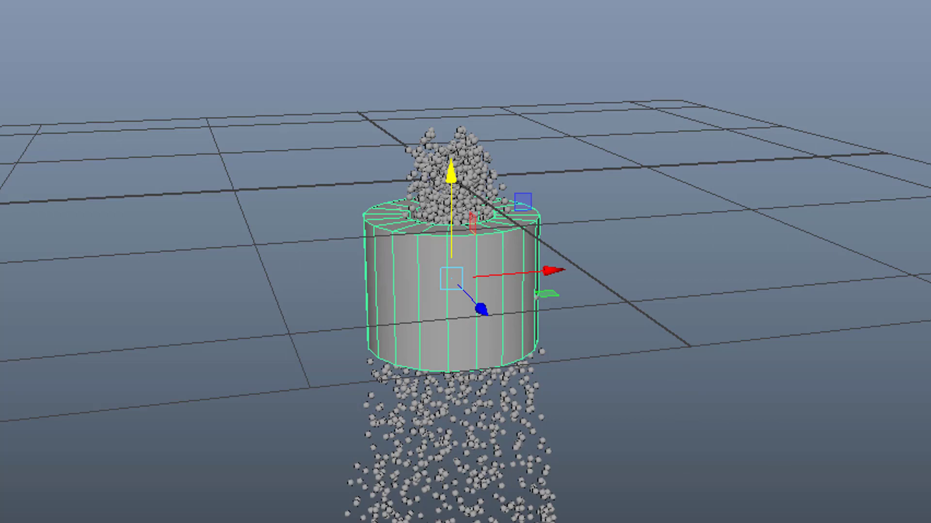
{"action": "key", "text": "q"}
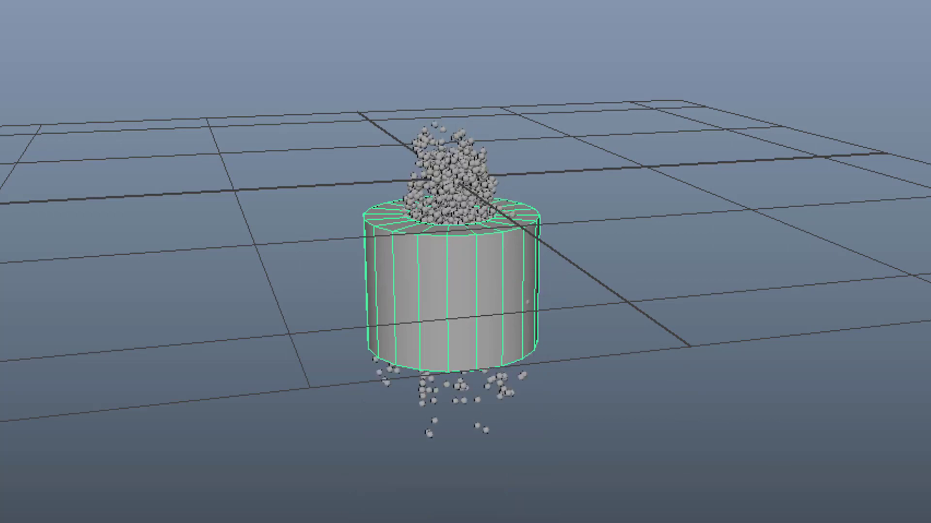
{"action": "key", "text": "w"}
{"action": "left_click_drag", "start_coordinate": [824, 521], "coordinate": [95, 341], "text": "alt"}
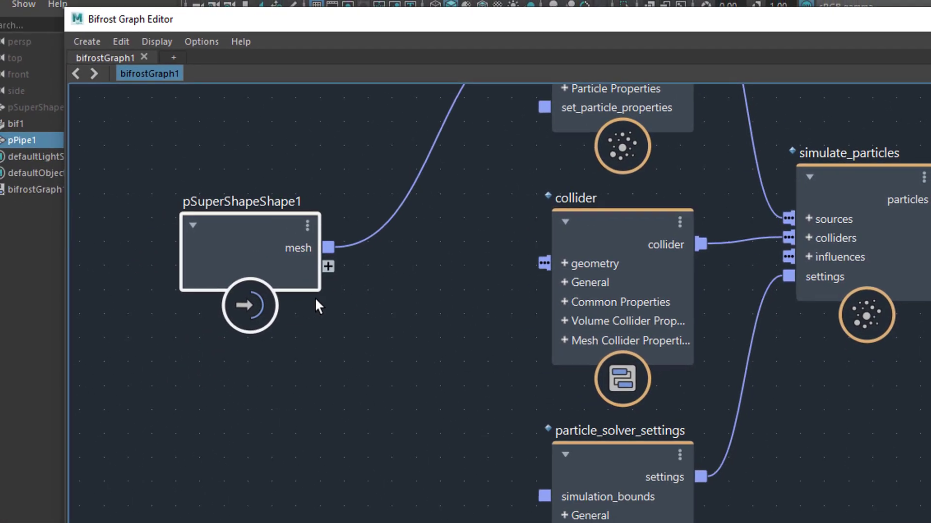
Add pPipe1 to the Bifrost graph below pSuperShapeShape1 and connect its mesh1 output to the collider's geometry
{"action": "left_click_drag", "start_coordinate": [46, 143], "coordinate": [218, 373]}
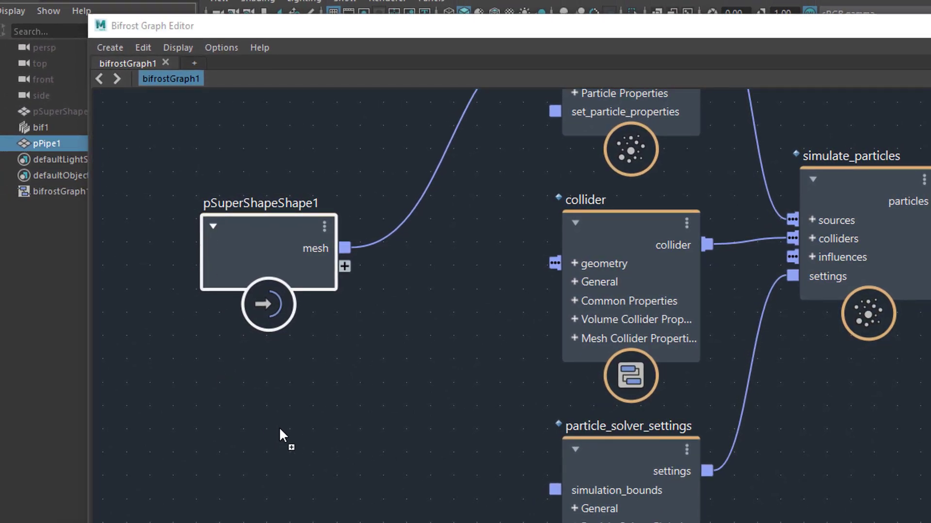
{"action": "left_click_drag", "start_coordinate": [280, 430], "coordinate": [280, 429]}
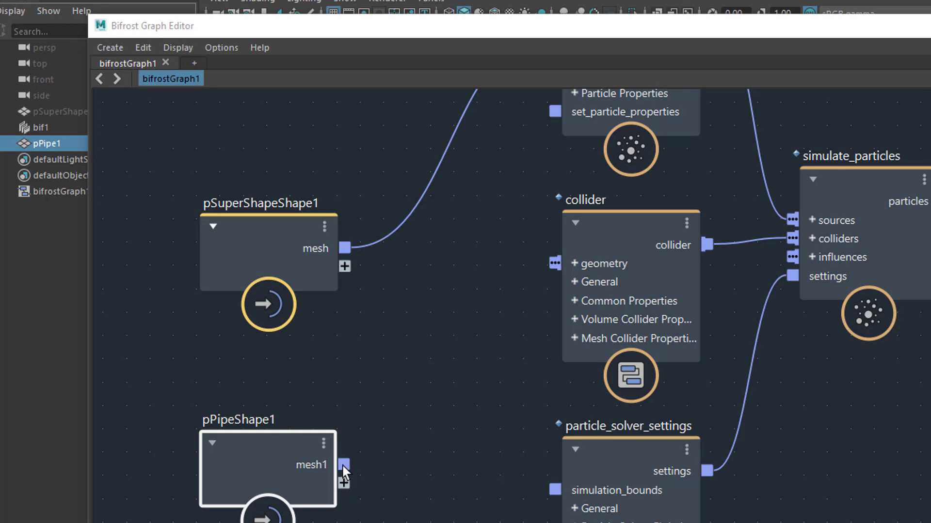
{"action": "left_click_drag", "start_coordinate": [348, 463], "coordinate": [552, 259]}
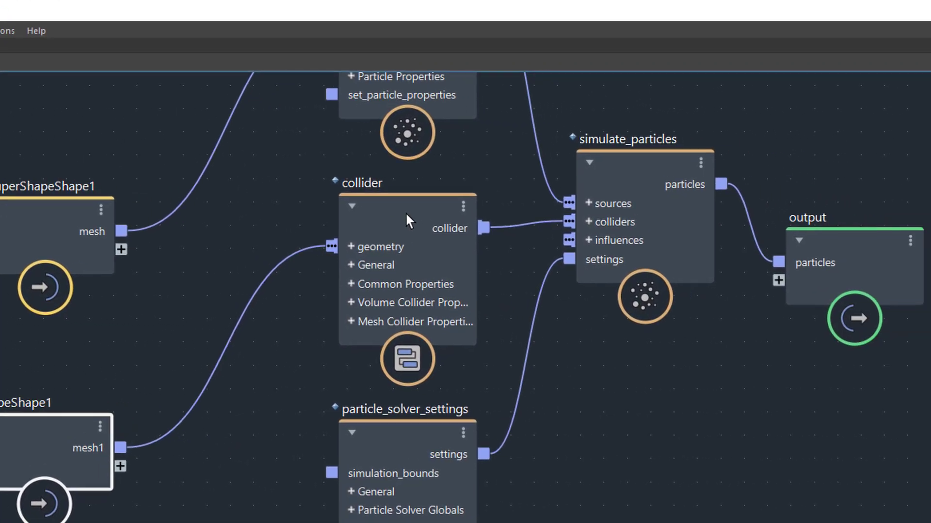
{"action": "left_click", "coordinate": [412, 213]}
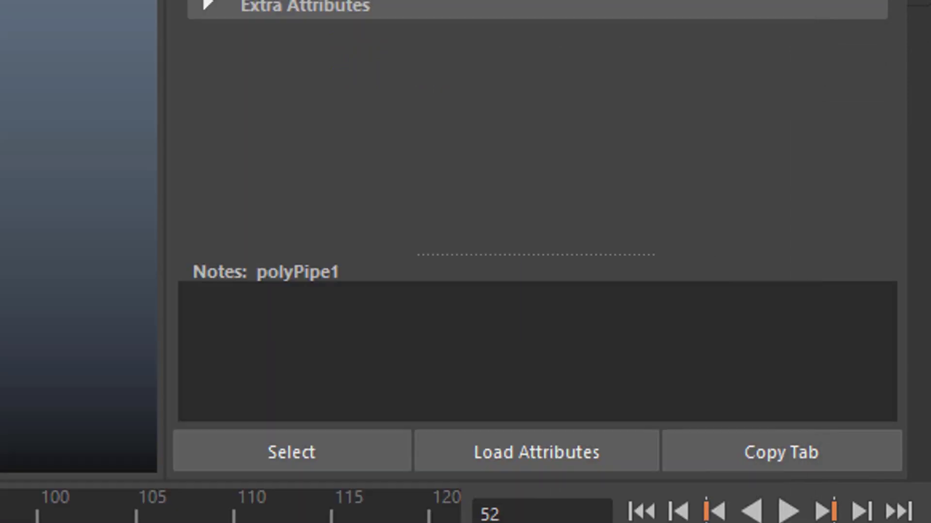
Play the simulation from the first frame to check how the particles collide with the pipe
{"action": "left_click", "coordinate": [639, 511]}
{"action": "left_click", "coordinate": [787, 511]}
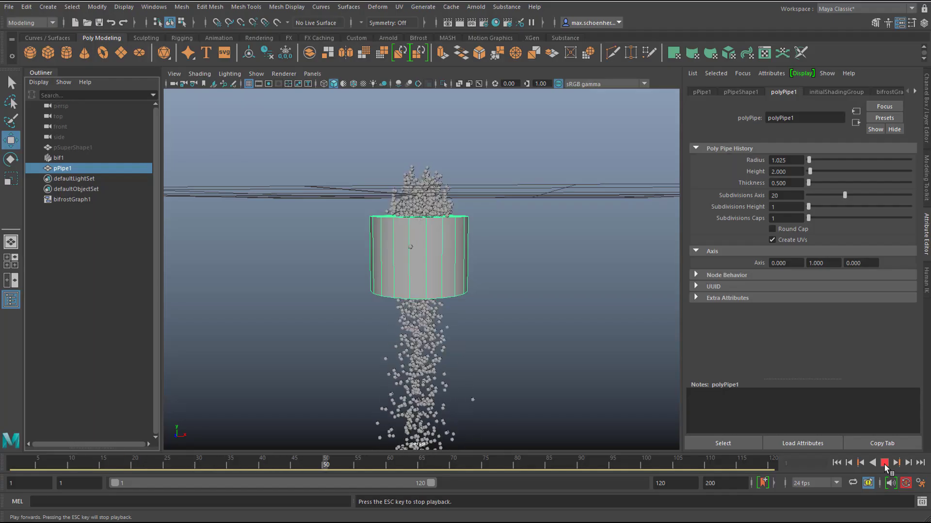
{"action": "key", "text": "Escape"}
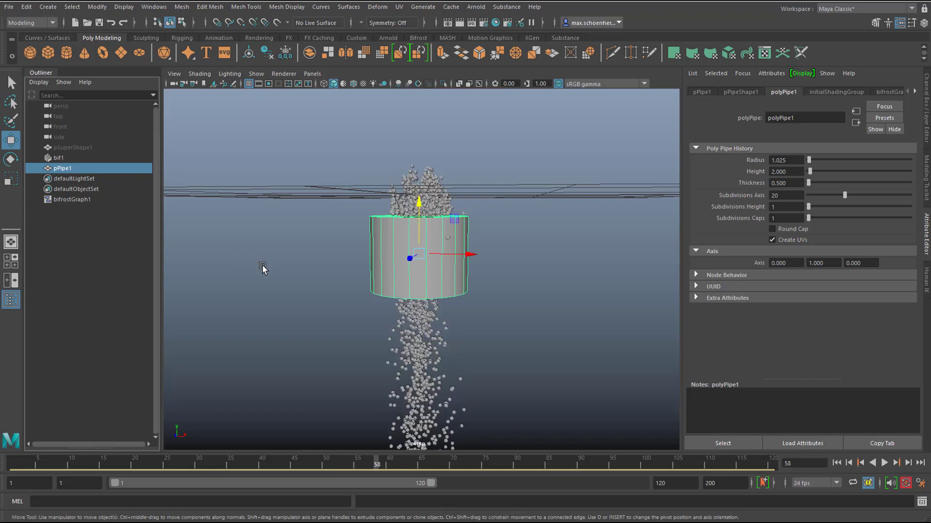
Hide the pipe and replay the simulation from the first frame to examine the particle flow inside it
{"action": "key", "text": "h"}
{"action": "left_click_drag", "start_coordinate": [548, 273], "coordinate": [470, 251], "text": "alt"}
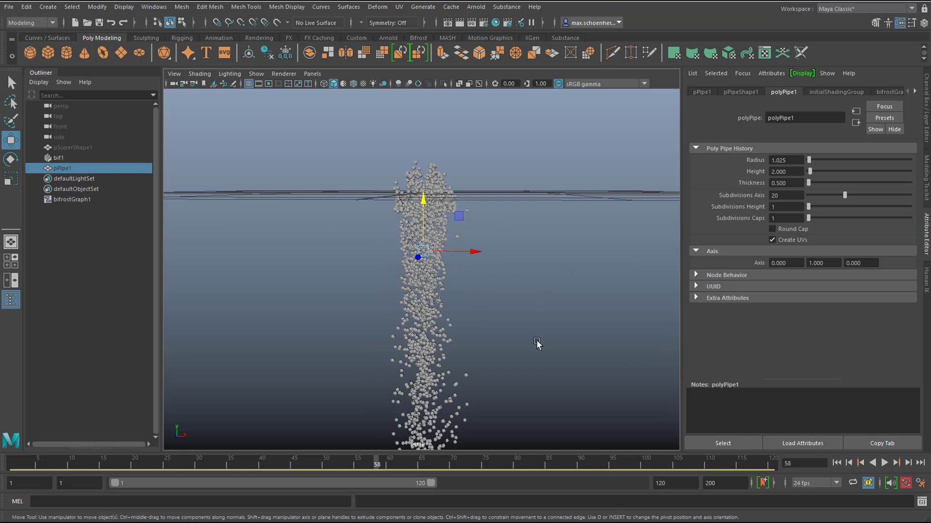
{"action": "left_click", "coordinate": [836, 462]}
{"action": "left_click", "coordinate": [884, 463]}
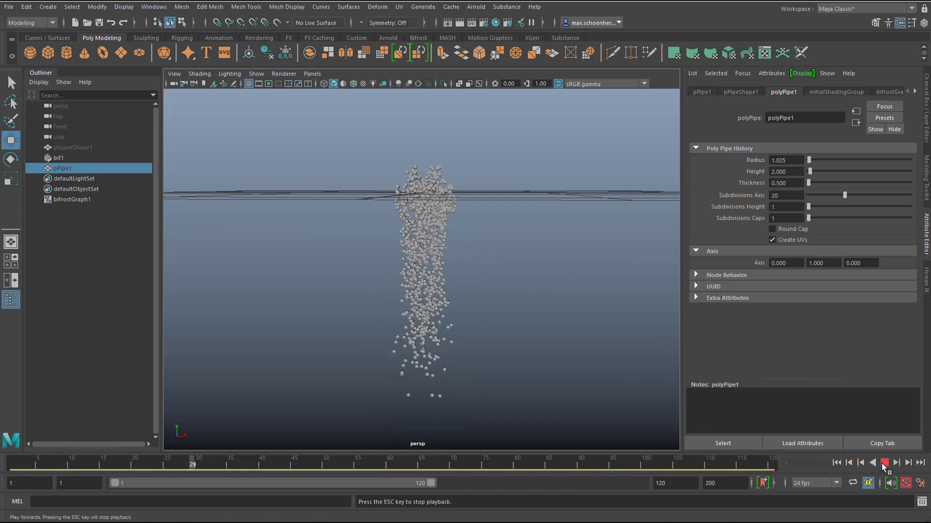
{"action": "left_click", "coordinate": [884, 463]}
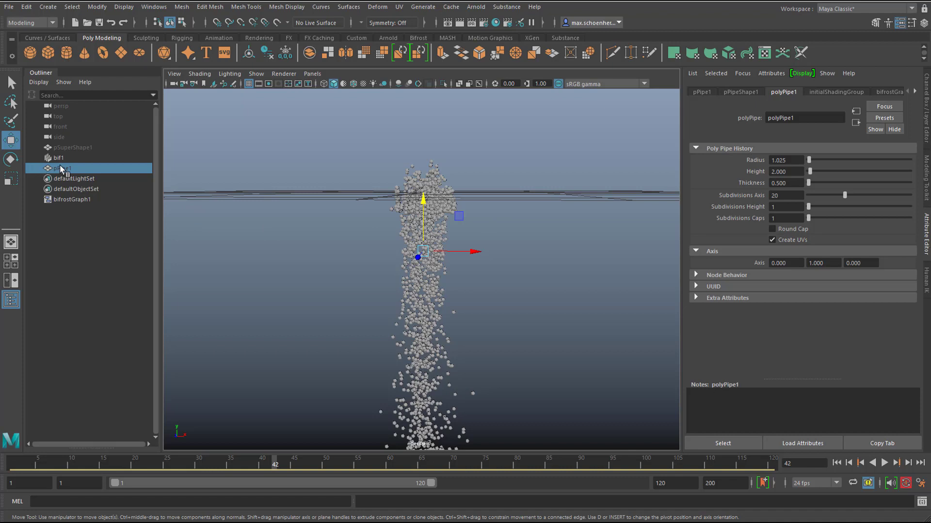
Show the pipe again and tilt it about -7.5 degrees around the Z axis
{"action": "key", "text": "h"}
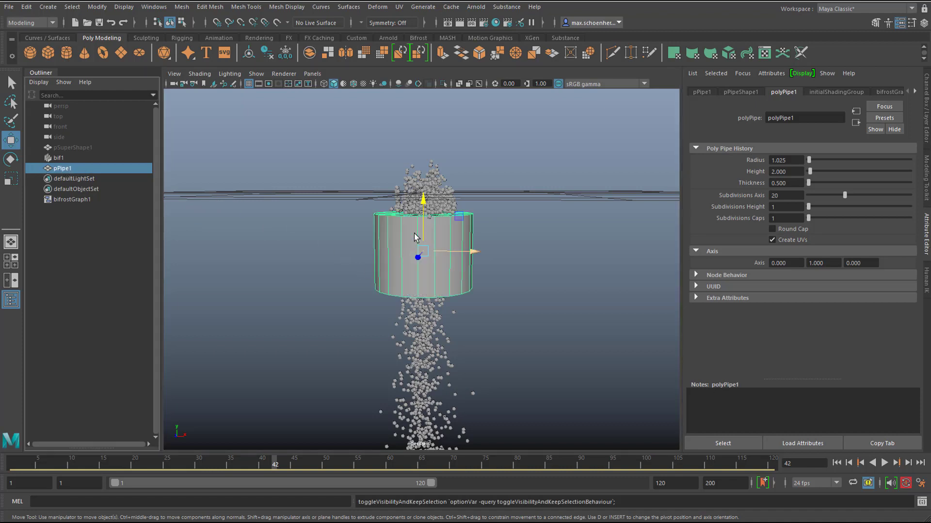
{"action": "key", "text": "e"}
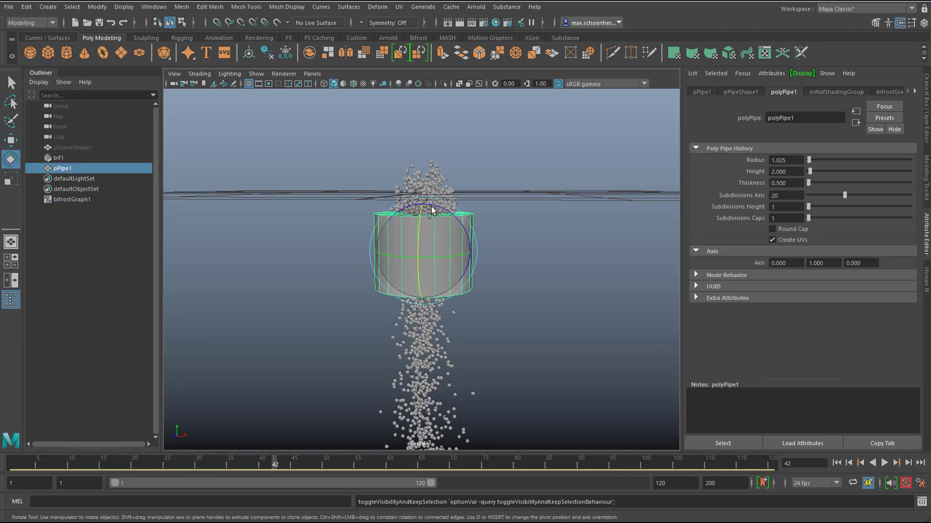
{"action": "left_click_drag", "start_coordinate": [448, 217], "coordinate": [452, 216]}
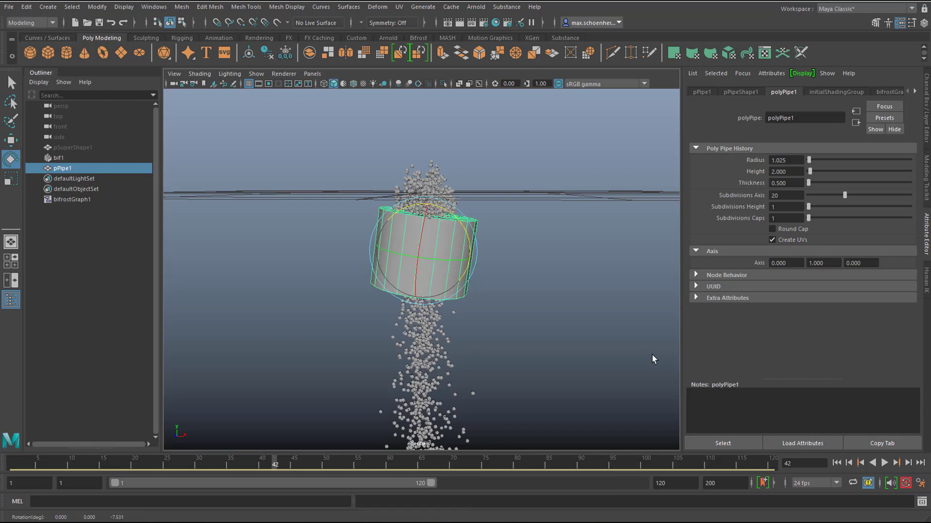
Replay the simulation with the tilted pipe, stop it, and hide the pipe to inspect the colliding particles
{"action": "left_click", "coordinate": [884, 463]}
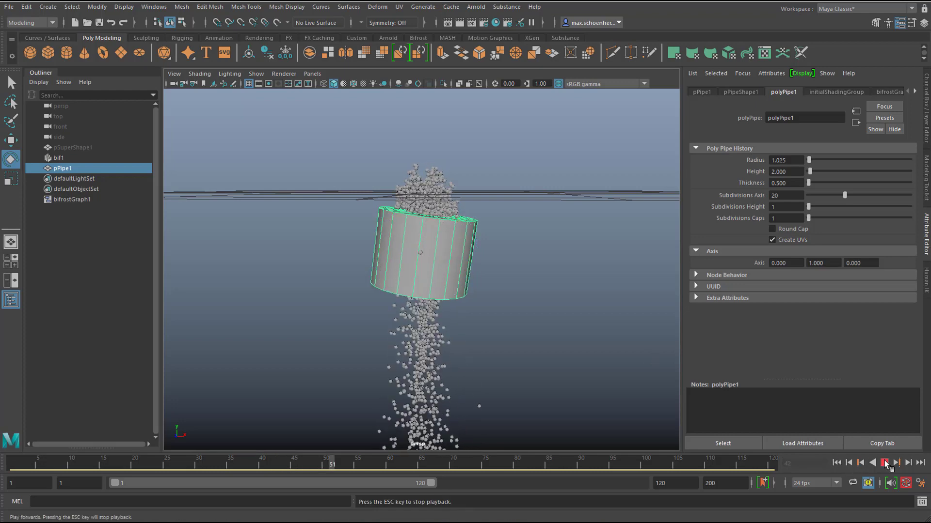
{"action": "left_click", "coordinate": [884, 464]}
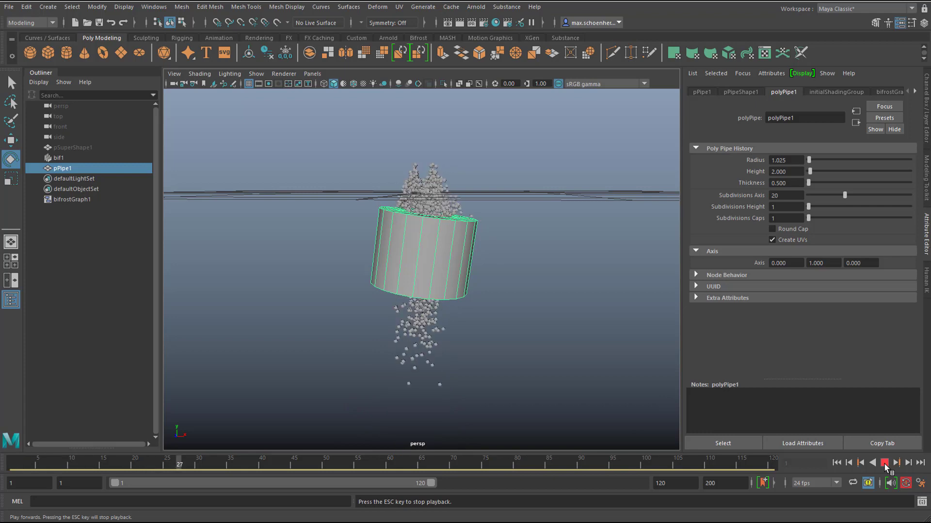
{"action": "left_click", "coordinate": [884, 464]}
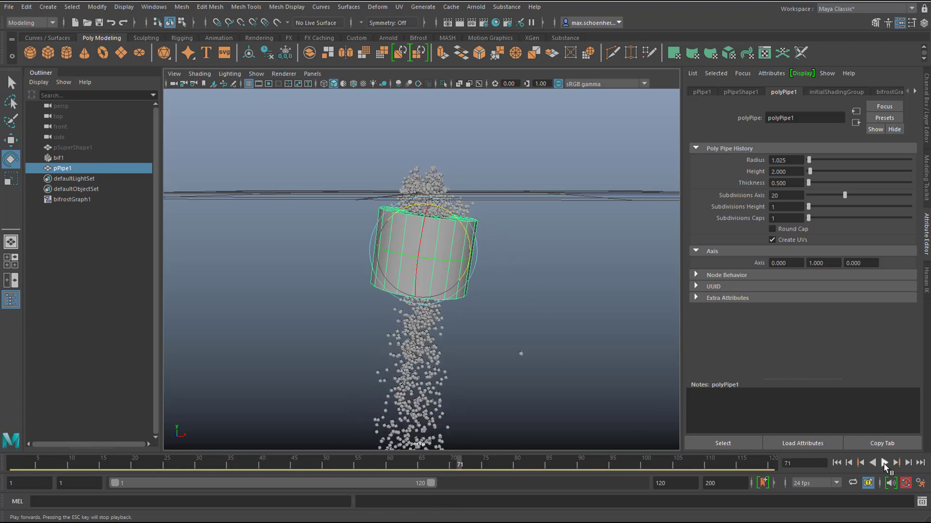
{"action": "key", "text": "ctrl+h"}
{"action": "left_click_drag", "start_coordinate": [592, 339], "coordinate": [594, 372], "text": "alt"}
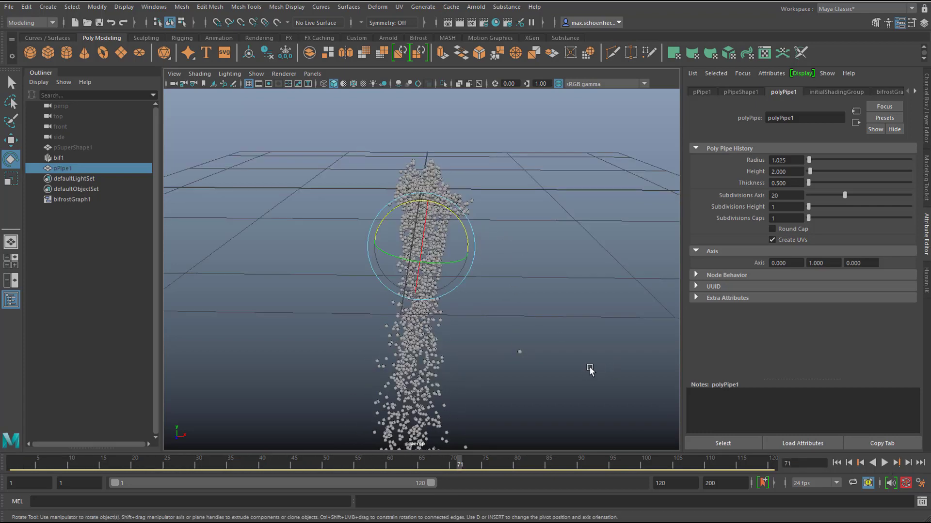
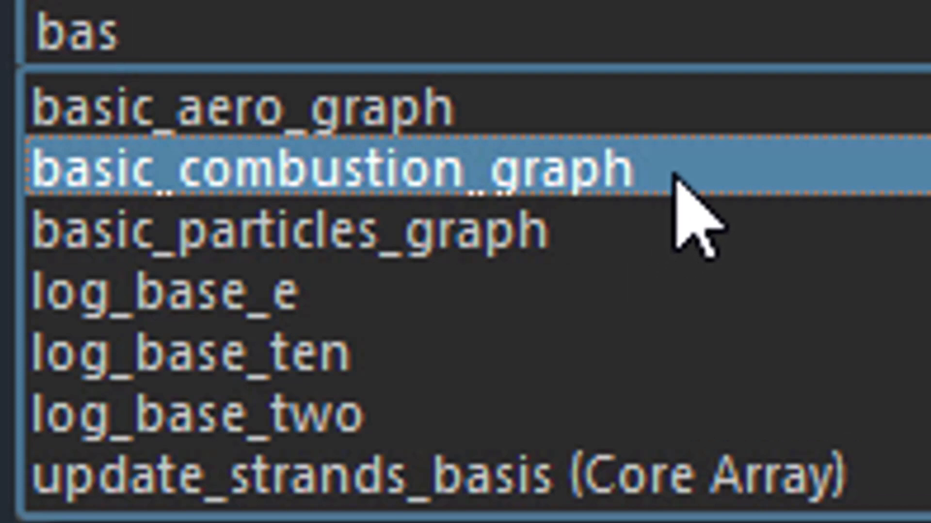
Add a basic_combustion_graph compound to the Bifrost graph and explode it into its individual nodes
{"action": "left_click", "coordinate": [674, 176]}
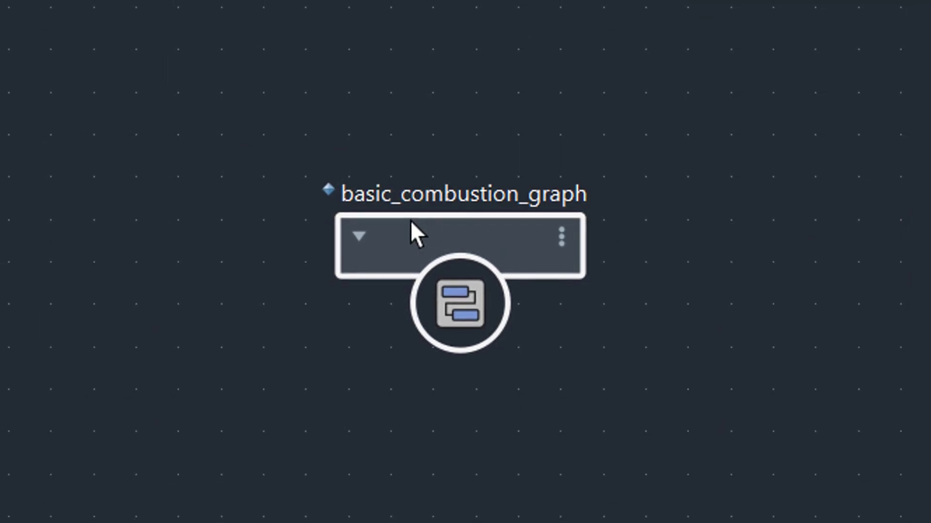
{"action": "right_click", "coordinate": [416, 230]}
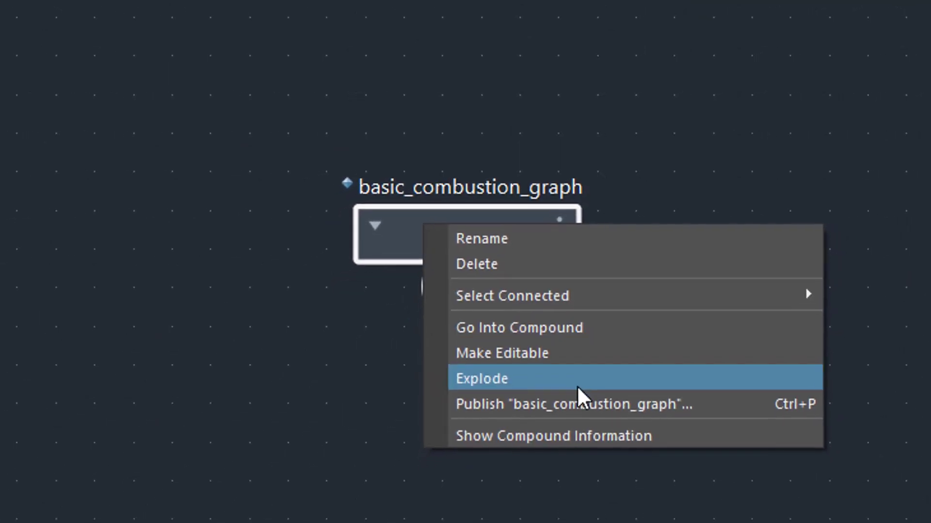
{"action": "left_click", "coordinate": [576, 398]}
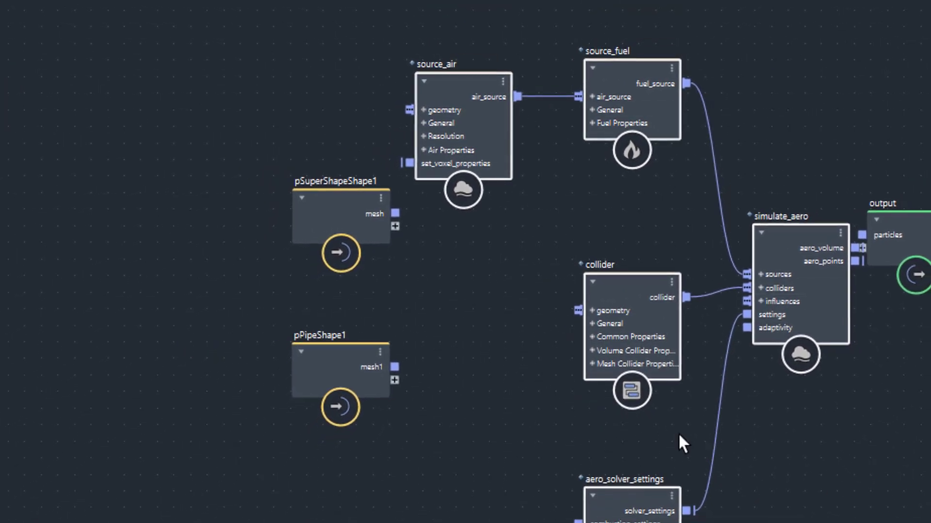
Move the pSuperShapeShape1 node clear of source_air and connect its mesh output to source_air's geometry input
{"action": "middle_click_drag", "start_coordinate": [760, 412], "coordinate": [603, 284]}
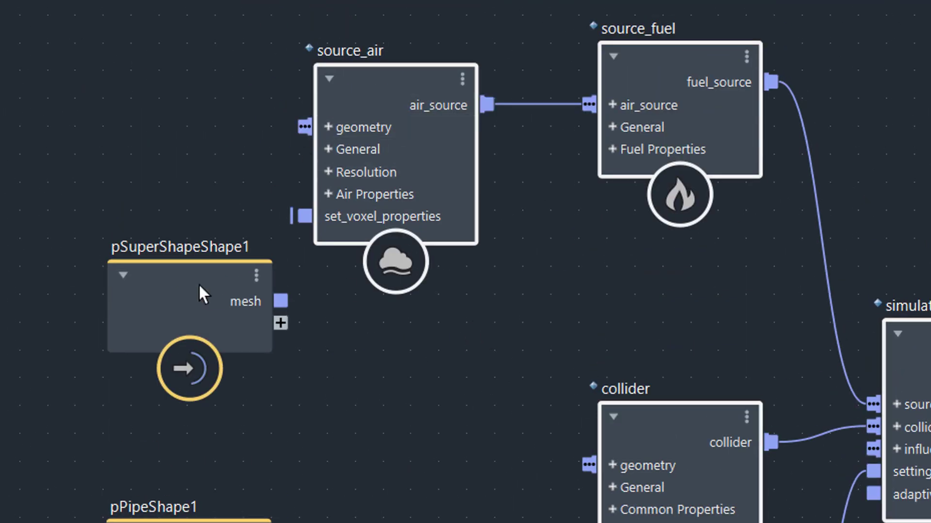
{"action": "left_click_drag", "start_coordinate": [199, 283], "coordinate": [77, 169]}
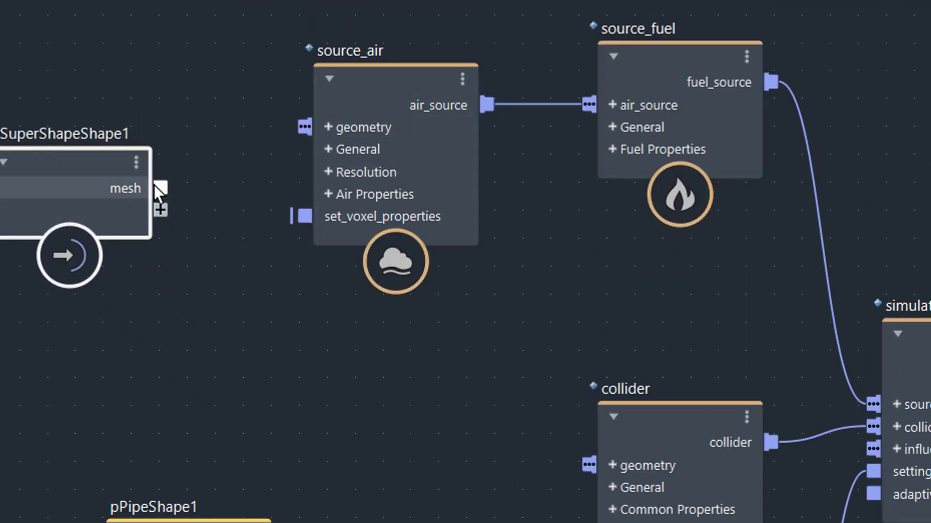
{"action": "left_click_drag", "start_coordinate": [157, 187], "coordinate": [301, 126]}
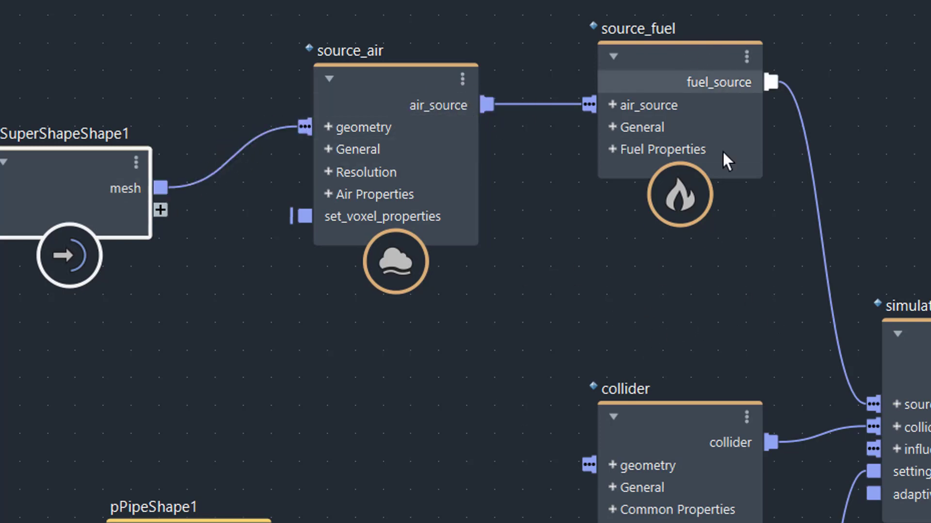
Space the simulate_aero and output nodes apart and connect aero_volume to a new port on the output node
{"action": "middle_click_drag", "start_coordinate": [772, 239], "coordinate": [449, 138]}
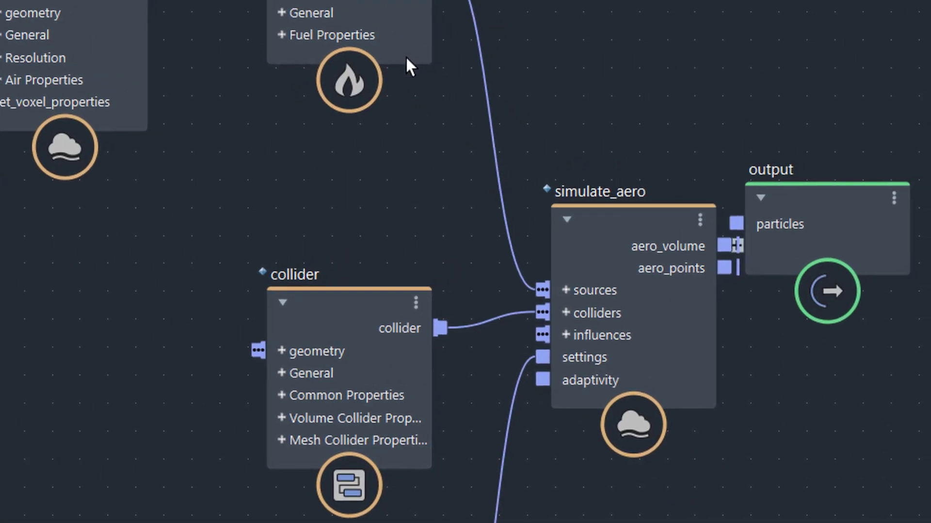
{"action": "left_click_drag", "start_coordinate": [582, 214], "coordinate": [554, 167]}
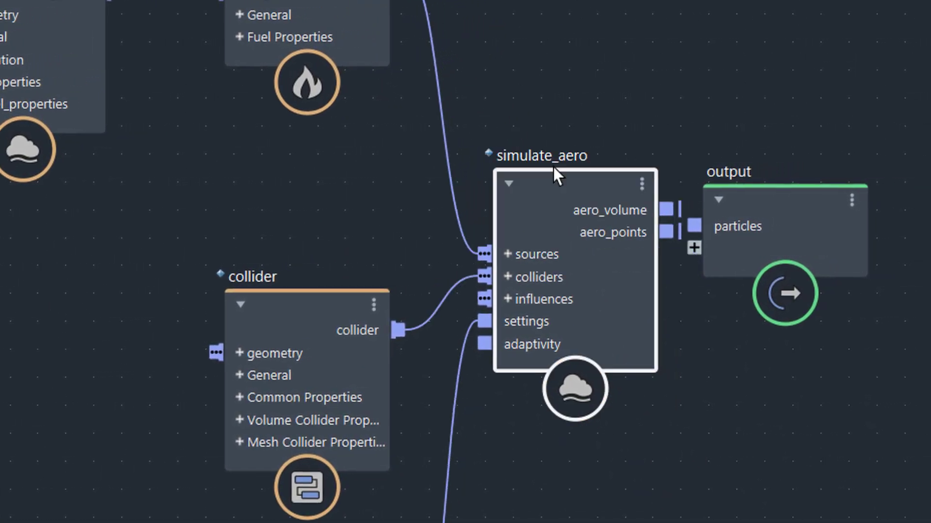
{"action": "left_click_drag", "start_coordinate": [764, 229], "coordinate": [826, 221]}
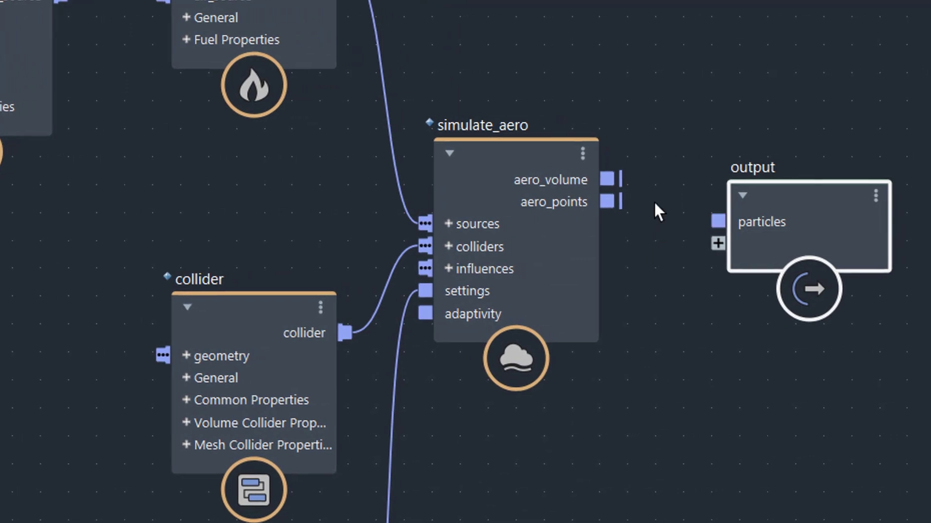
{"action": "left_click_drag", "start_coordinate": [588, 179], "coordinate": [684, 249]}
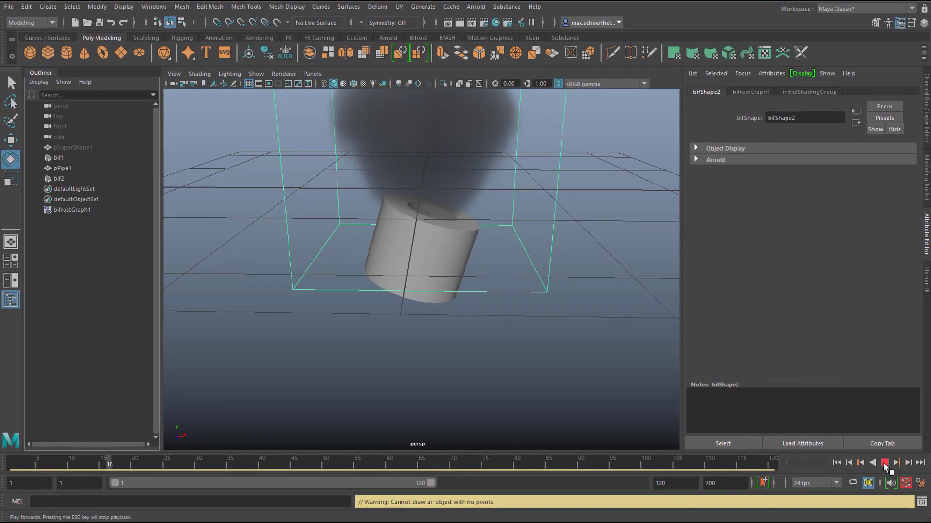
Stop playback, frame the smoke in the viewport and play the combustion simulation again
{"action": "key", "text": "Escape"}
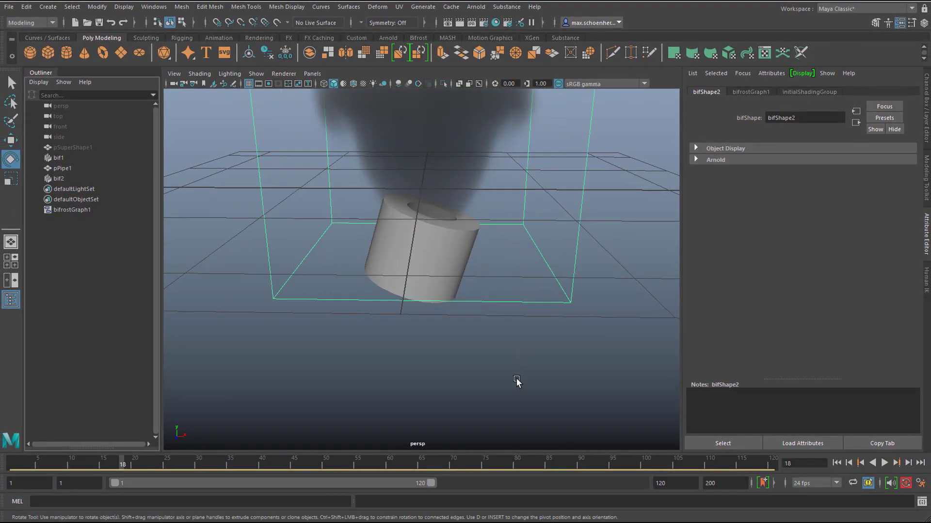
{"action": "key", "text": "f"}
{"action": "left_click", "coordinate": [883, 464]}
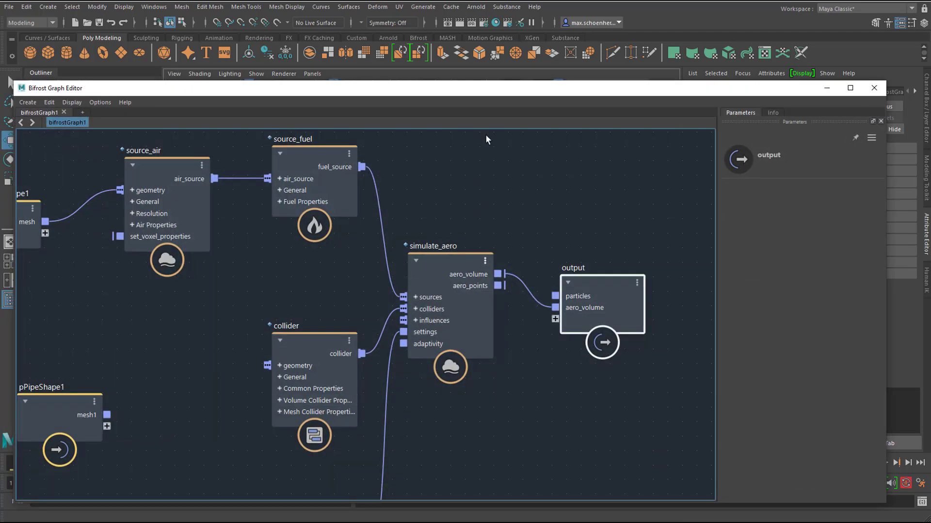
Move the pPipeShape1 node up and connect its mesh1 output to the collider node's geometry input
{"action": "left_click_drag", "start_coordinate": [487, 95], "coordinate": [532, 60]}
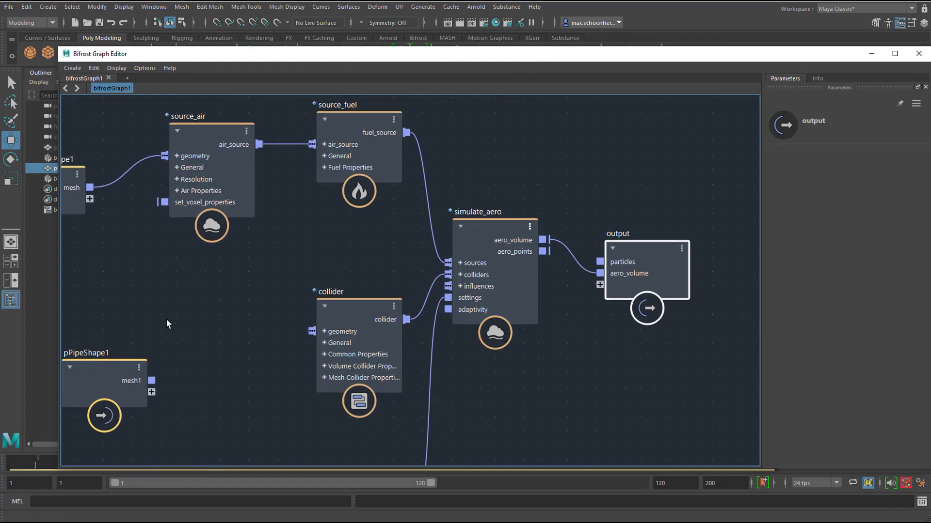
{"action": "left_click_drag", "start_coordinate": [104, 369], "coordinate": [120, 344]}
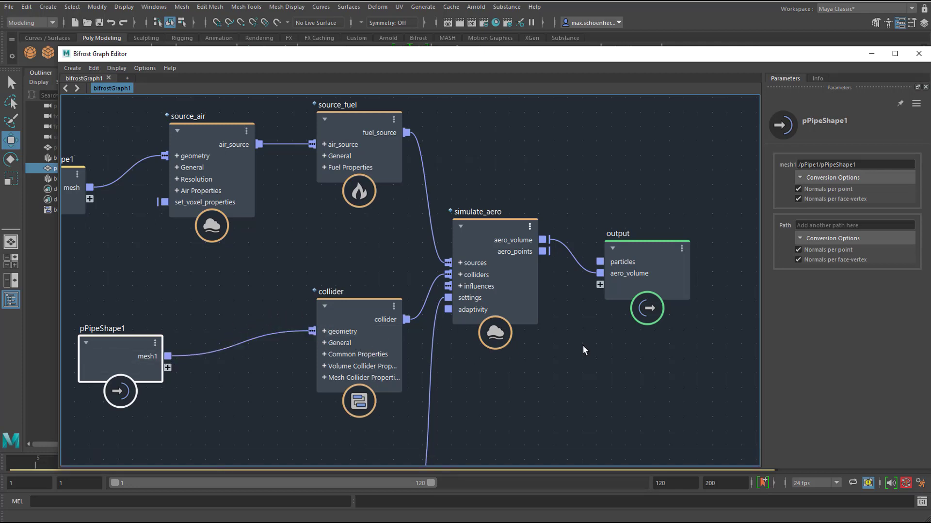
Inspect the combustion_settings parameters and the whole node network, and play the simulation with the pipe as collider
{"action": "middle_click_drag", "start_coordinate": [555, 417], "coordinate": [556, 160]}
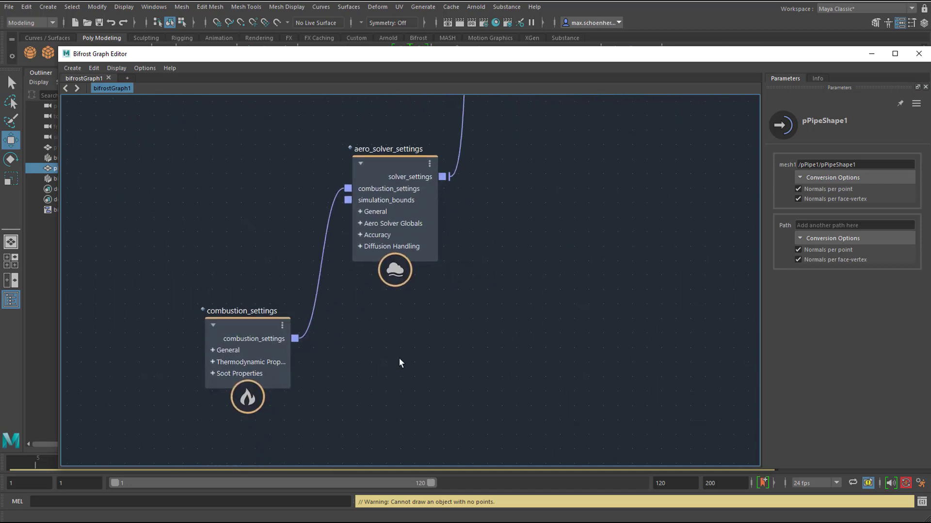
{"action": "left_click", "coordinate": [259, 332]}
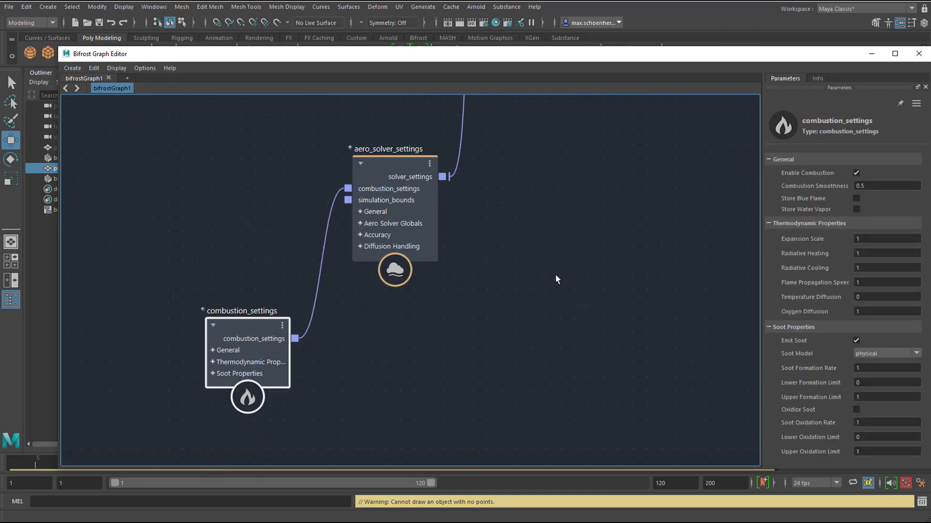
{"action": "key", "text": "a"}
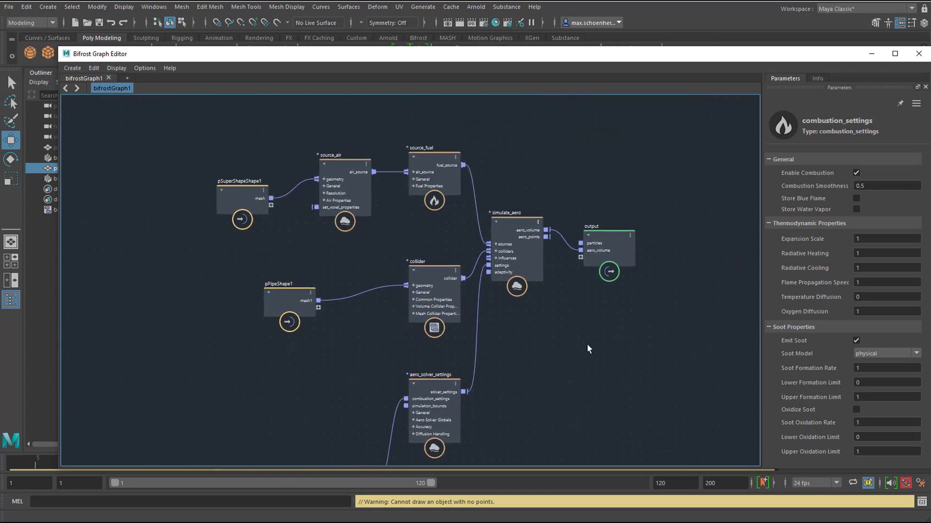
{"action": "scroll", "coordinate": [588, 349], "scroll_direction": "down", "scroll_amount": 2}
{"action": "middle_click_drag", "start_coordinate": [589, 355], "coordinate": [539, 287]}
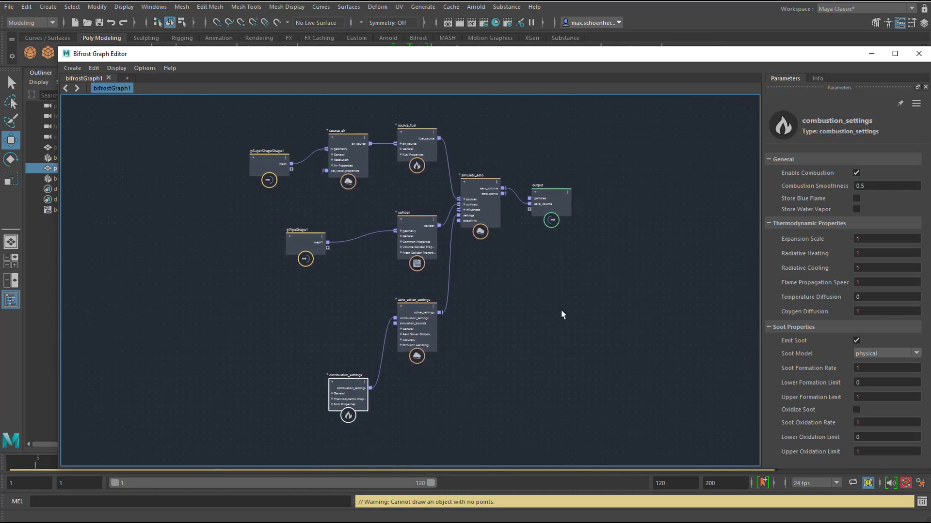
{"action": "left_click", "coordinate": [871, 55]}
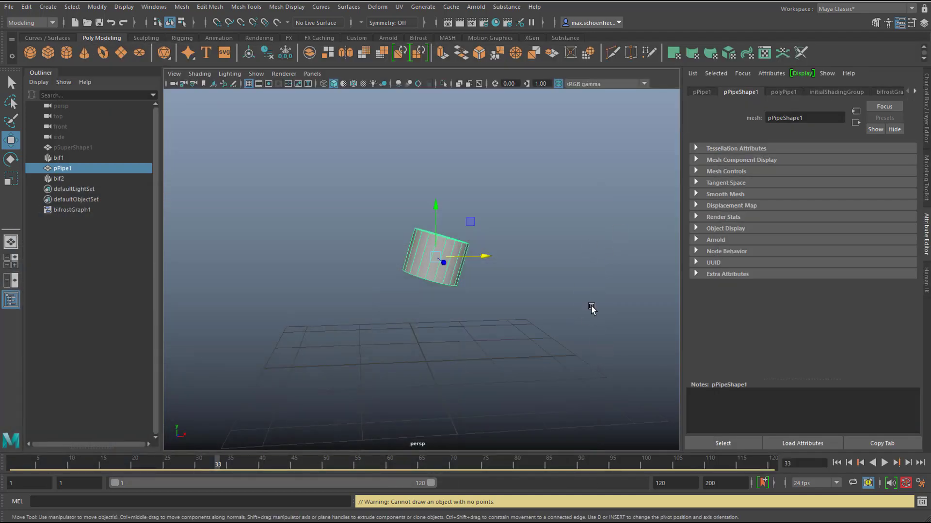
{"action": "left_click", "coordinate": [883, 463]}
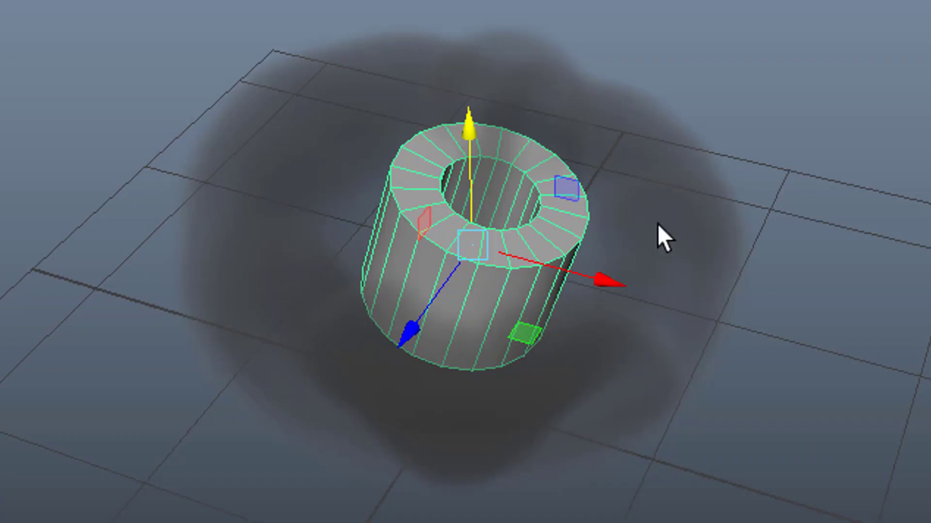
Lengthen the pipe by scaling it along its own Y axis, and move it up and slightly along X
{"action": "key", "text": "r"}
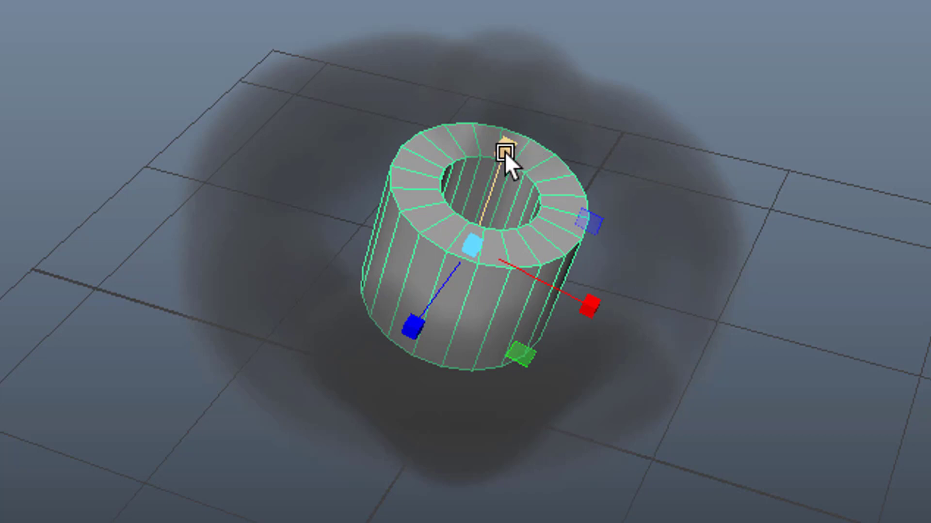
{"action": "left_click_drag", "start_coordinate": [504, 152], "coordinate": [603, 24]}
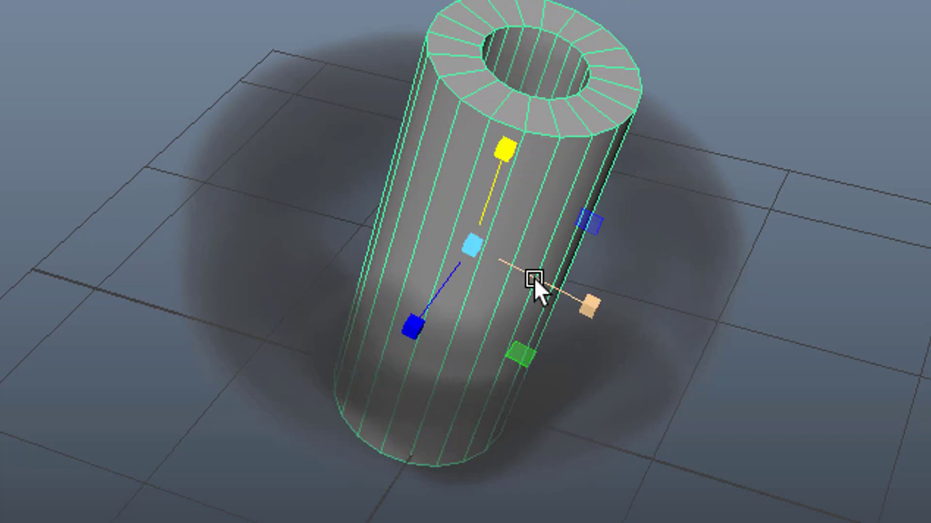
{"action": "left_click_drag", "start_coordinate": [475, 137], "coordinate": [499, 72]}
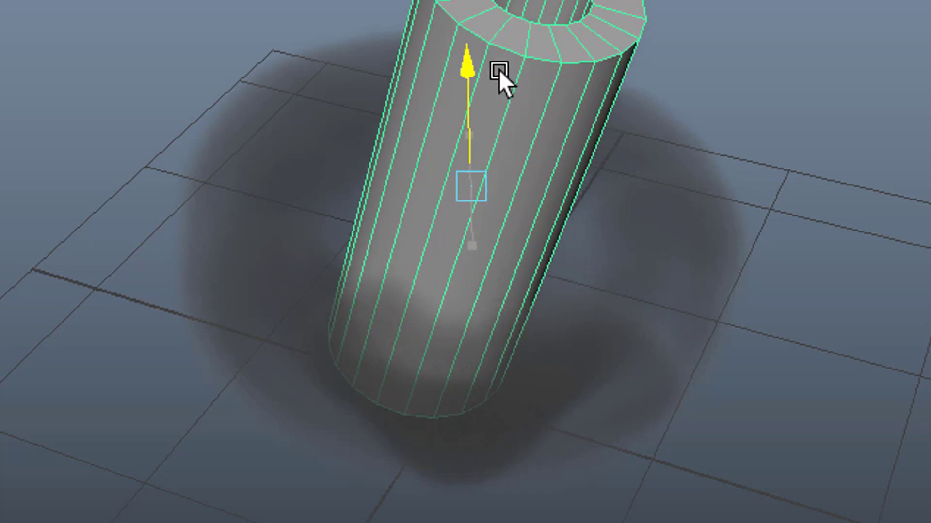
{"action": "left_click_drag", "start_coordinate": [614, 217], "coordinate": [644, 218]}
{"action": "key", "text": "w"}
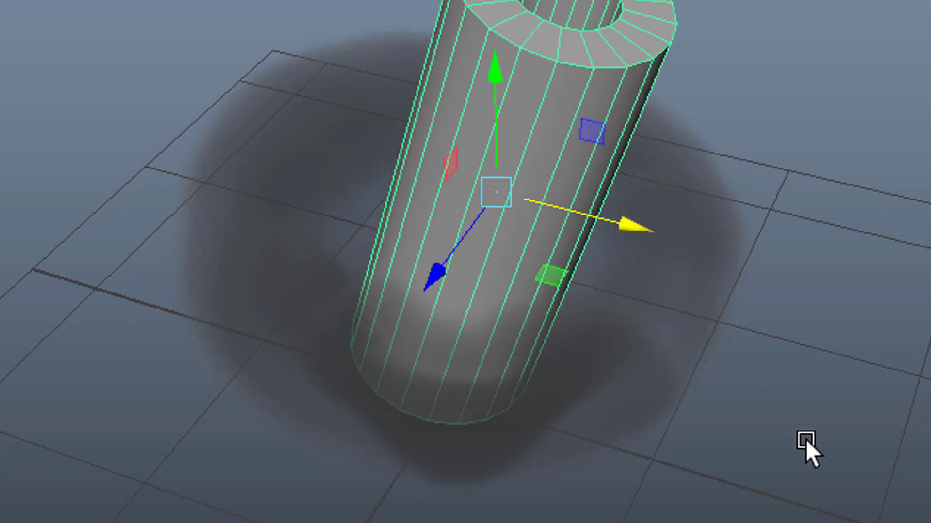
Replay the smoke simulation with the longer pipe, hide the pipe and scrub the timeline to examine the smoke
{"action": "left_click_drag", "start_coordinate": [806, 440], "coordinate": [888, 324], "text": "alt"}
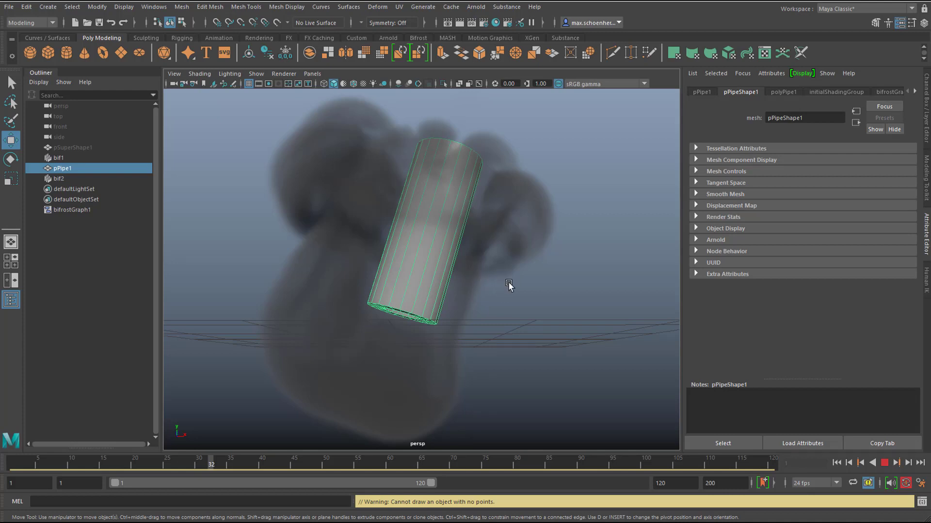
{"action": "key", "text": "ctrl+h"}
{"action": "left_click_drag", "start_coordinate": [509, 286], "coordinate": [485, 349], "text": "alt"}
{"action": "left_click_drag", "start_coordinate": [169, 467], "coordinate": [129, 466]}
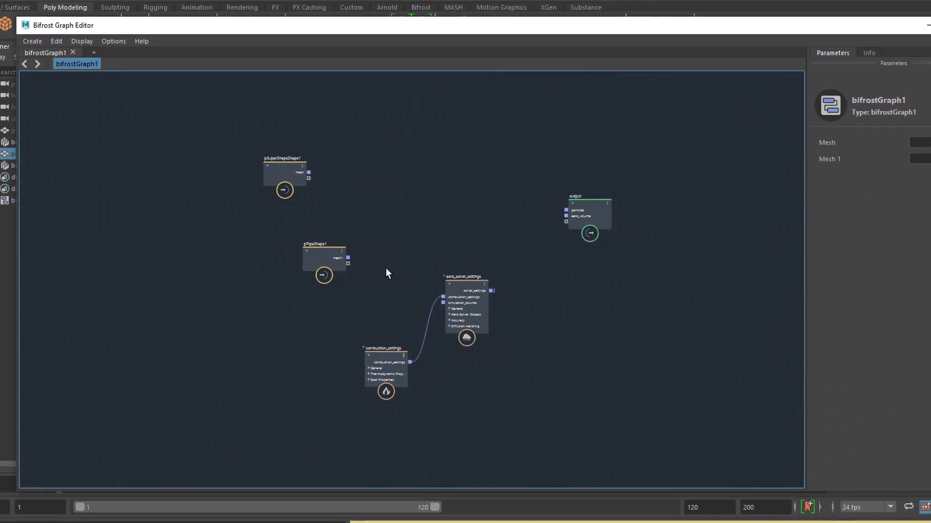
Delete the remaining combustion_settings and aero_solver_settings nodes and move the pPipeShape1 node away from the center
{"action": "left_click_drag", "start_coordinate": [388, 266], "coordinate": [513, 378]}
{"action": "key", "text": "Delete"}
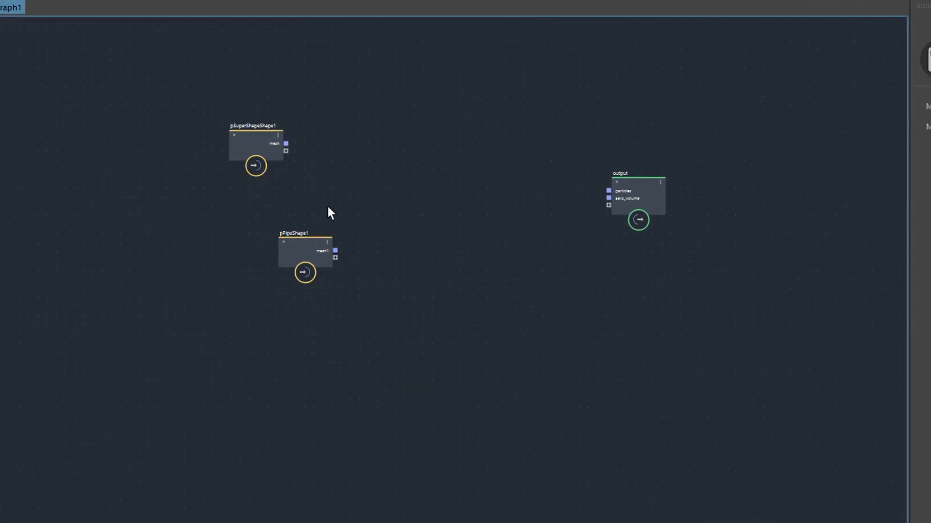
{"action": "left_click_drag", "start_coordinate": [323, 246], "coordinate": [245, 277]}
{"action": "middle_click_drag", "start_coordinate": [435, 209], "coordinate": [418, 272]}
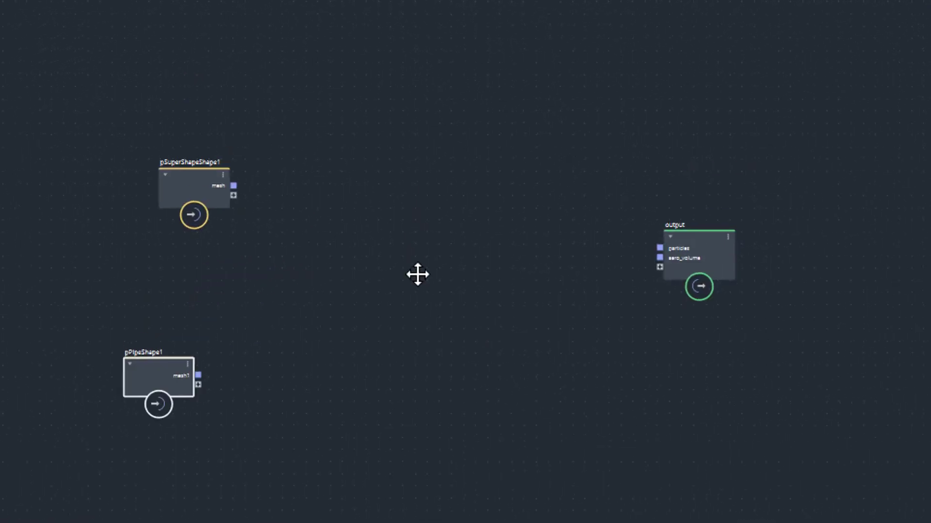
Add a basic_aero_graph compound to the Bifrost graph between the mesh inputs and the output node
{"action": "middle_click_drag", "start_coordinate": [505, 224], "coordinate": [502, 218]}
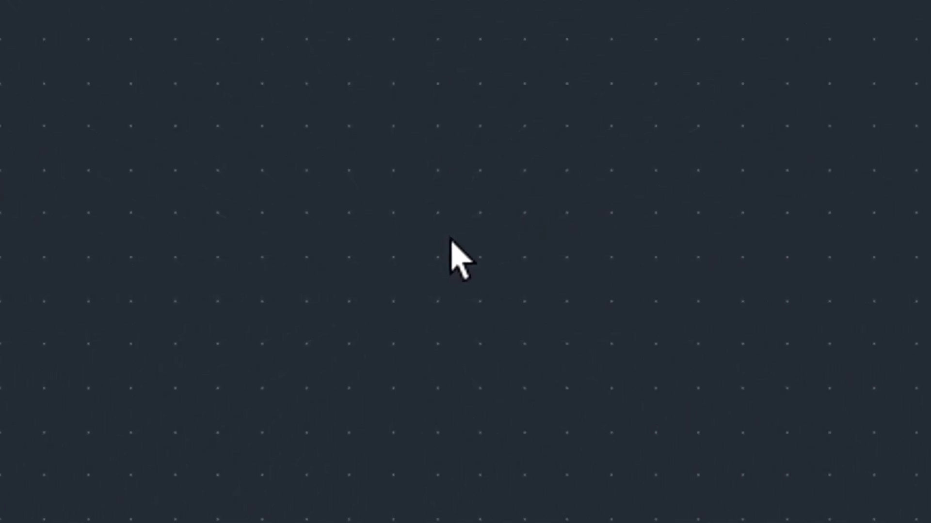
{"action": "key", "text": "Tab"}
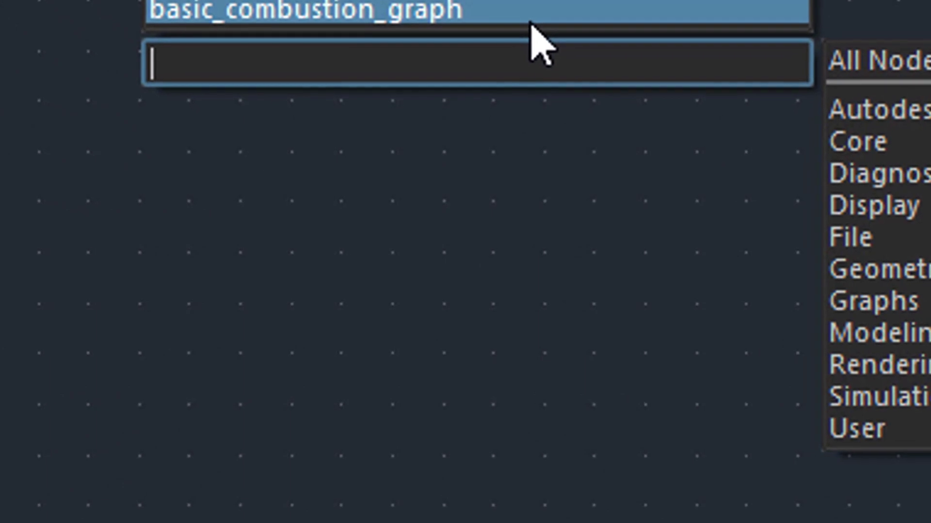
{"action": "type", "text": "ba"}
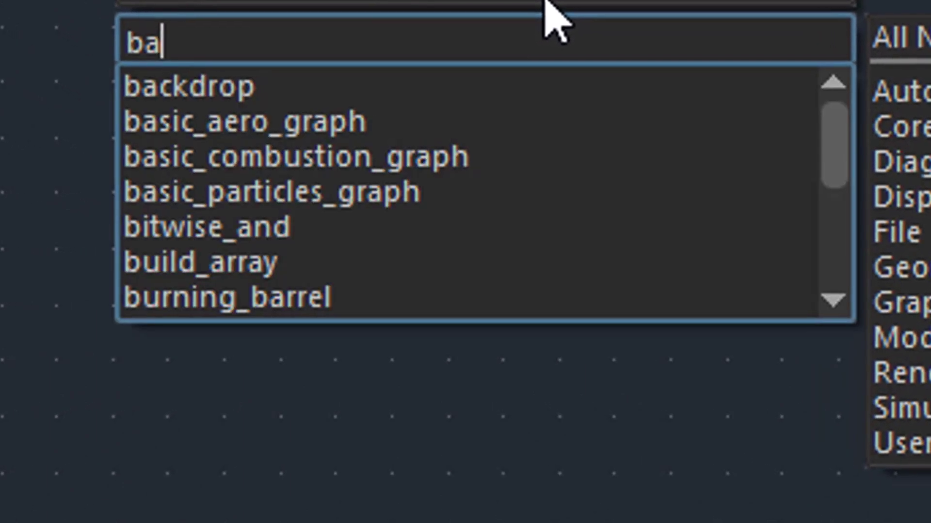
{"action": "type", "text": "sic"}
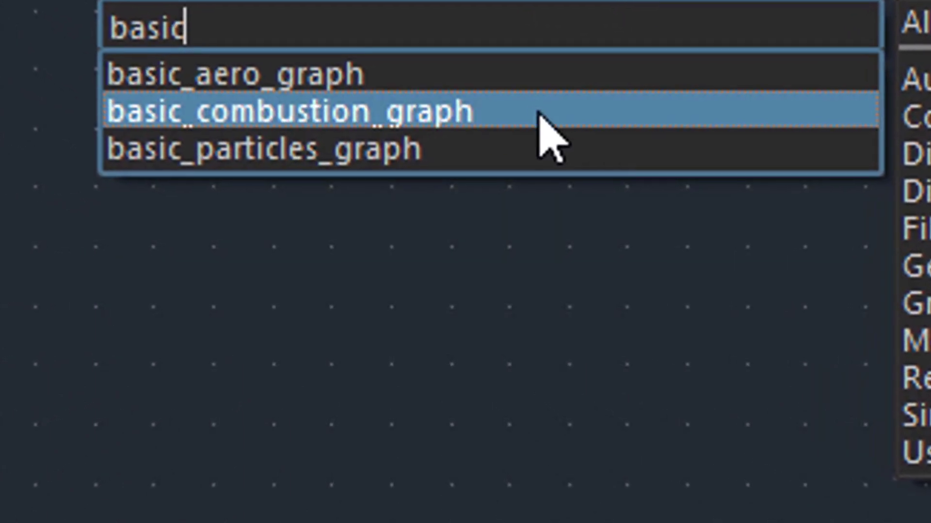
{"action": "left_click", "coordinate": [546, 78]}
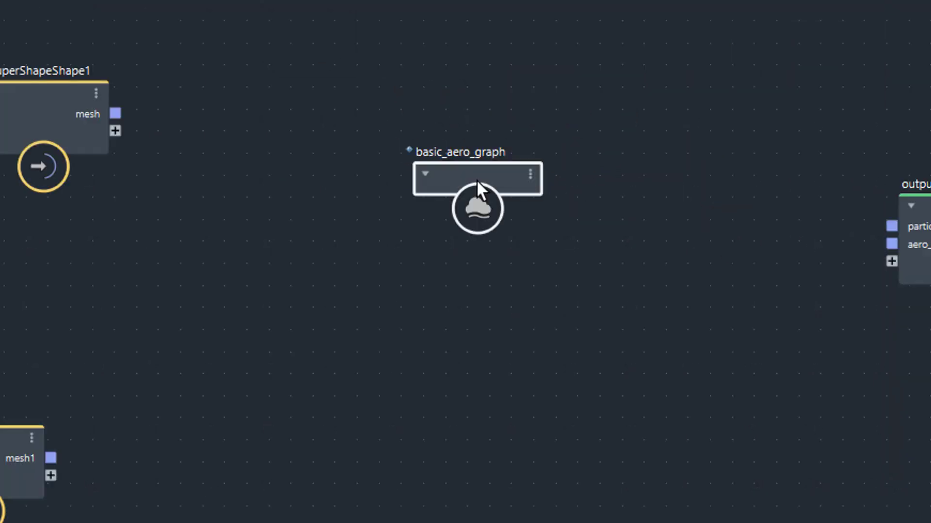
Explode the basic_aero_graph compound, auto-arrange its nodes and move them clear of the mesh input nodes
{"action": "right_click", "coordinate": [477, 186]}
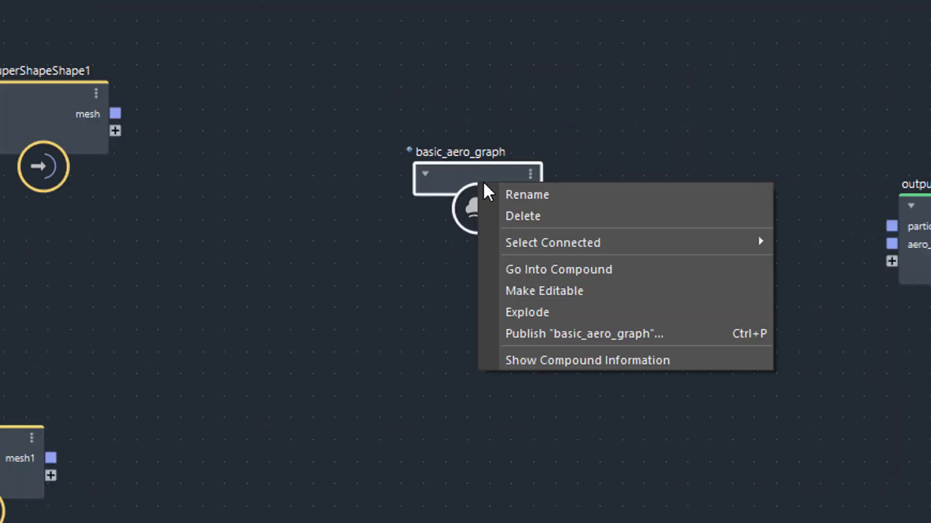
{"action": "left_click", "coordinate": [567, 312]}
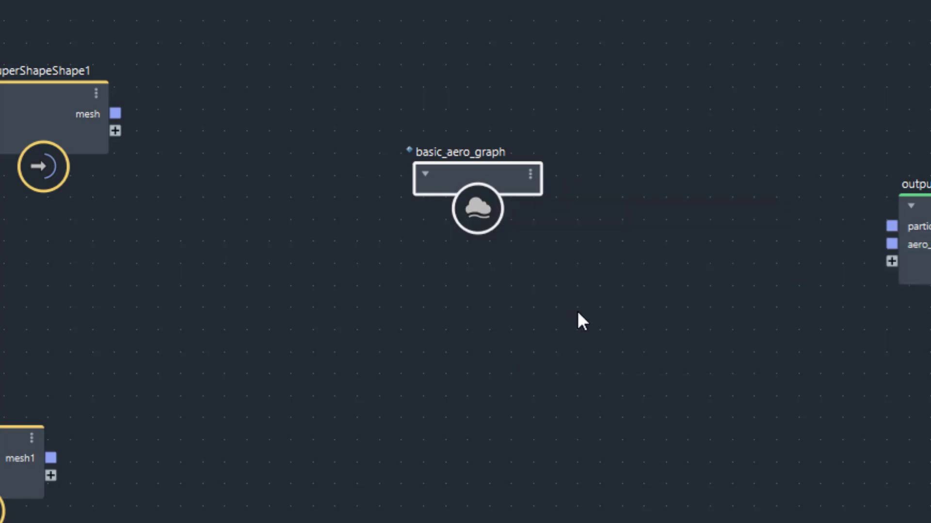
{"action": "left_click_drag", "start_coordinate": [485, 190], "coordinate": [383, 69]}
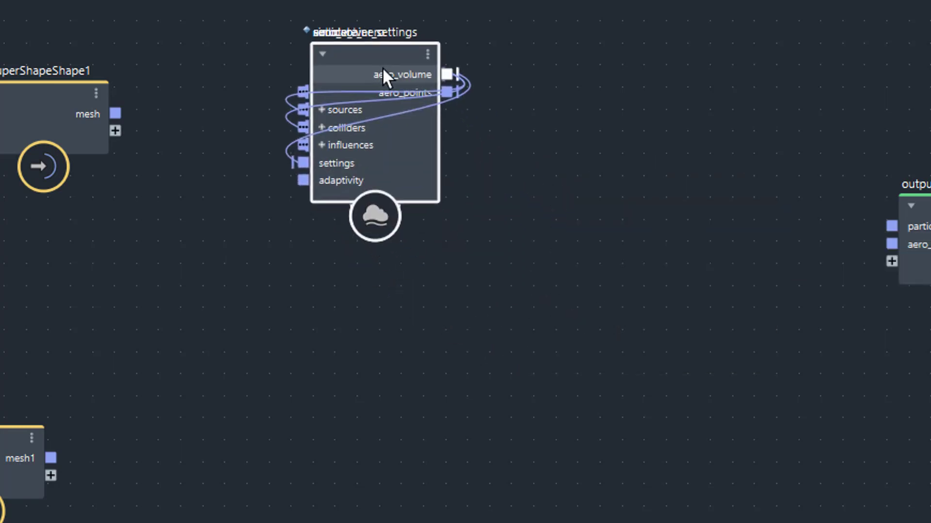
{"action": "middle_click_drag", "start_coordinate": [560, 249], "coordinate": [619, 312]}
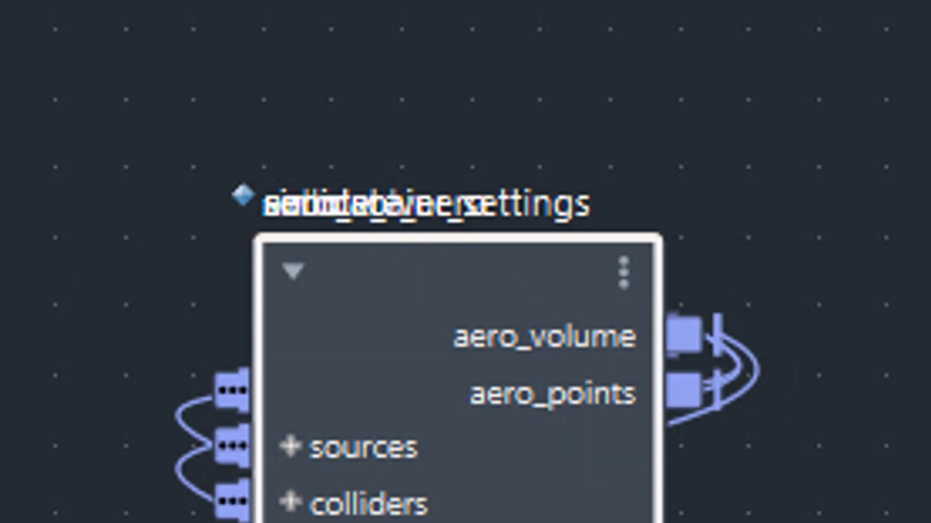
{"action": "key", "text": "l"}
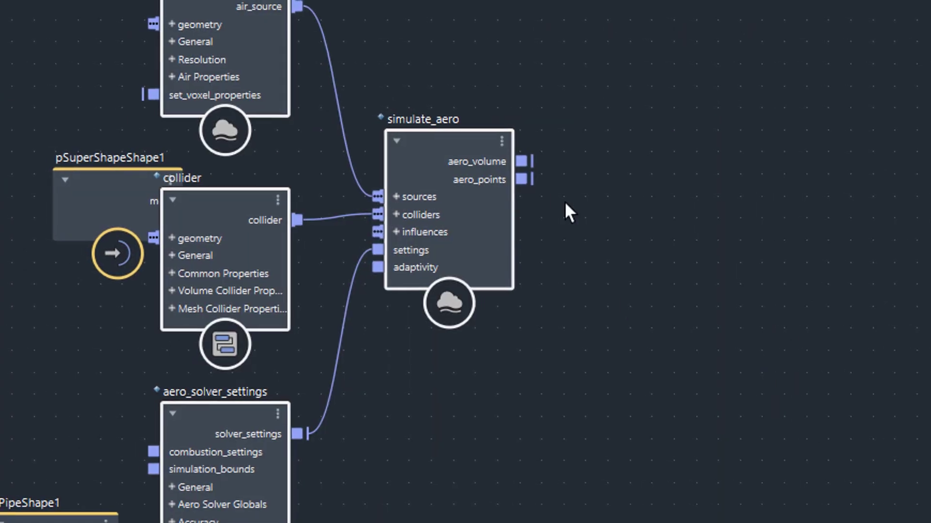
{"action": "left_click_drag", "start_coordinate": [461, 139], "coordinate": [726, 158]}
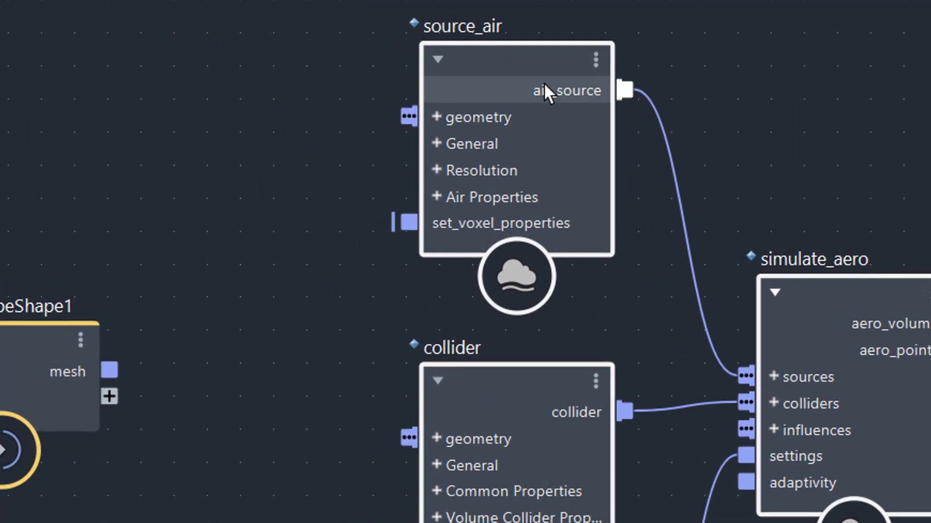
Wire the pSuperShapeShape1 mesh to source_air's geometry, pPipeShape1's mesh1 to collider's geometry, and simulate_aero's aero_volume to a new output port
{"action": "left_click_drag", "start_coordinate": [100, 370], "coordinate": [427, 120]}
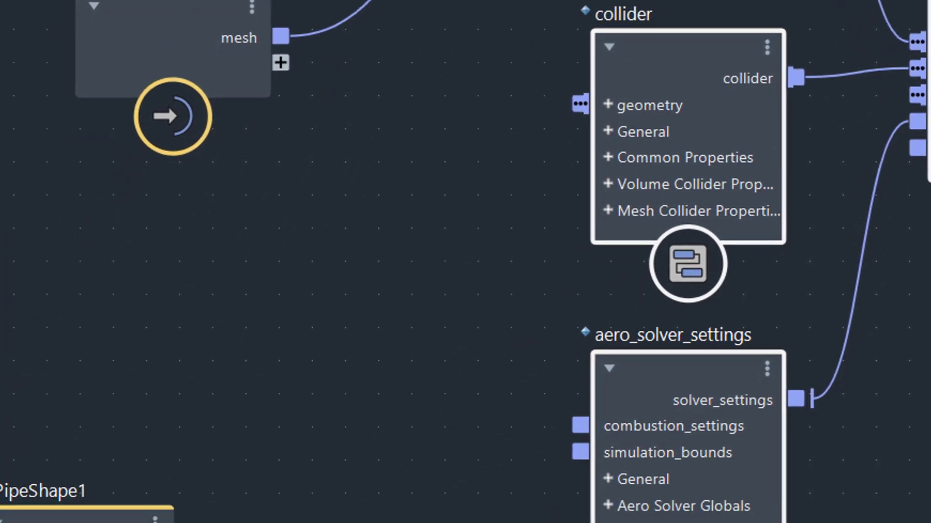
{"action": "left_click_drag", "start_coordinate": [203, 514], "coordinate": [606, 63]}
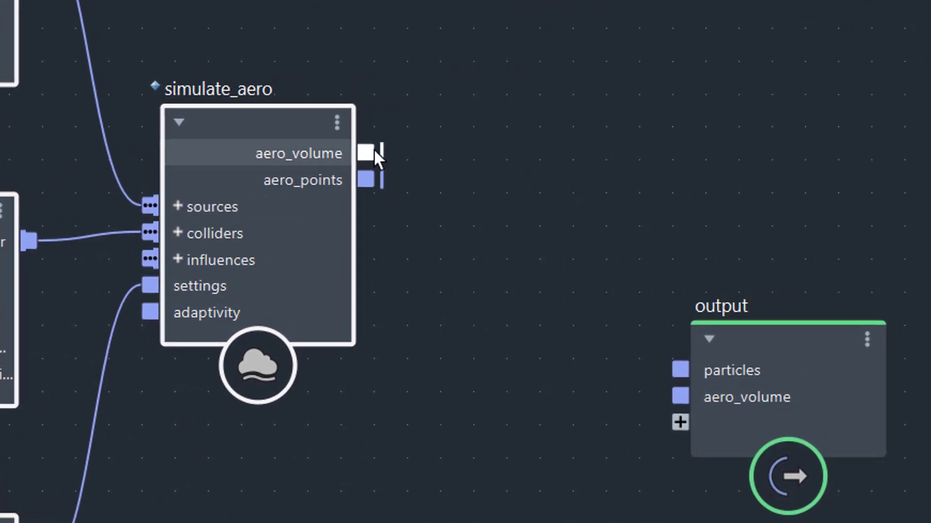
{"action": "left_click_drag", "start_coordinate": [376, 153], "coordinate": [572, 400]}
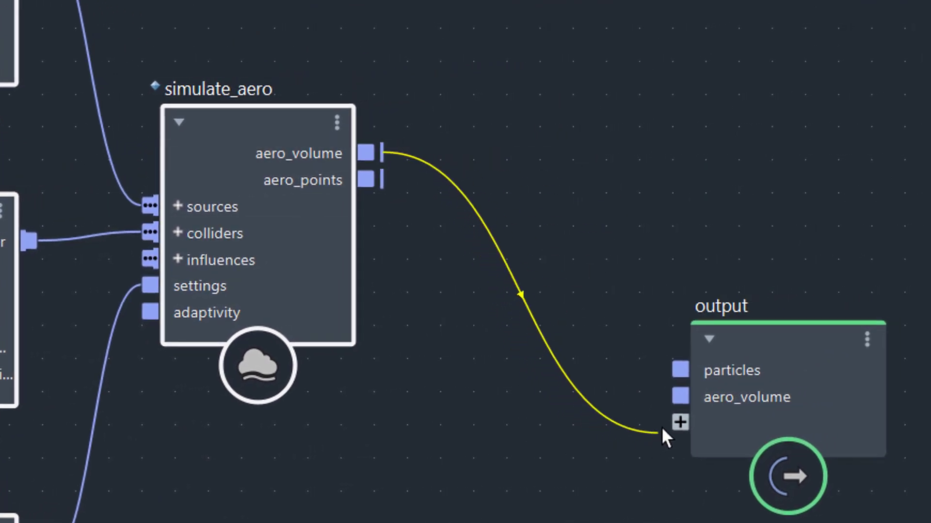
{"action": "left_click_drag", "start_coordinate": [662, 429], "coordinate": [681, 424]}
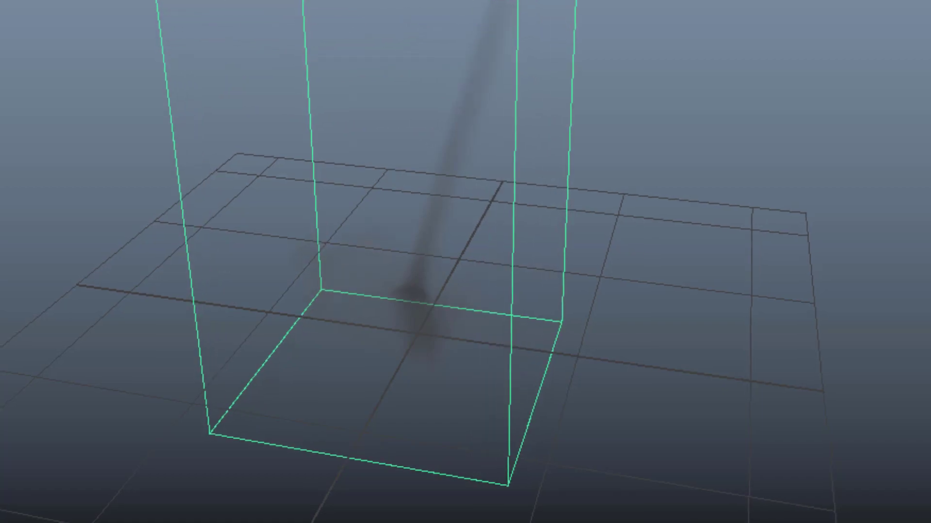
Examine the aero smoke from several angles with the pipe shown and hidden, and review the complete aero node network
{"action": "key", "text": "w"}
{"action": "left_click_drag", "start_coordinate": [830, 359], "coordinate": [874, 322], "text": "alt"}
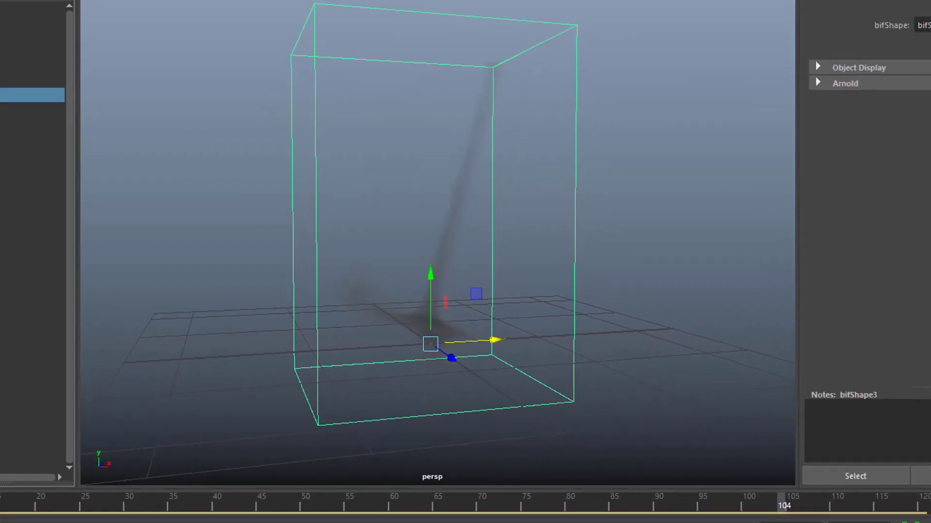
{"action": "left_click", "coordinate": [416, 280]}
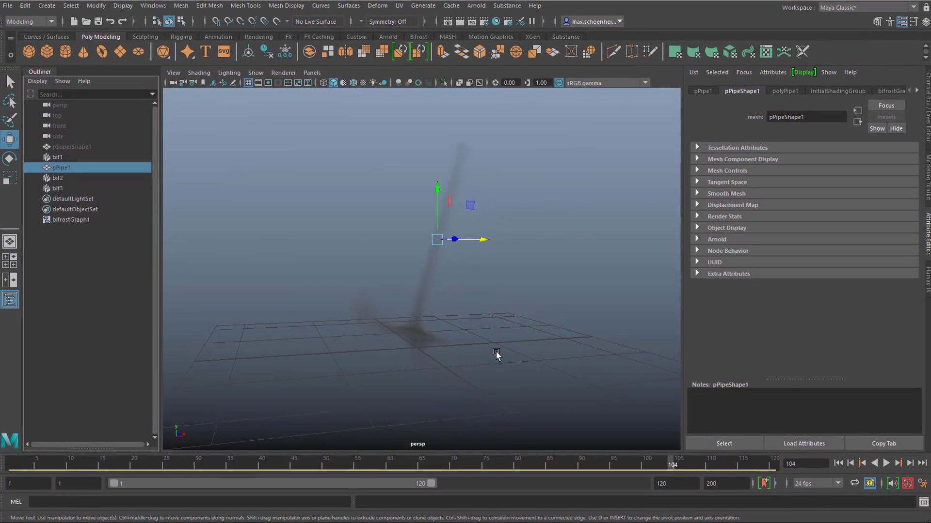
{"action": "key", "text": "h"}
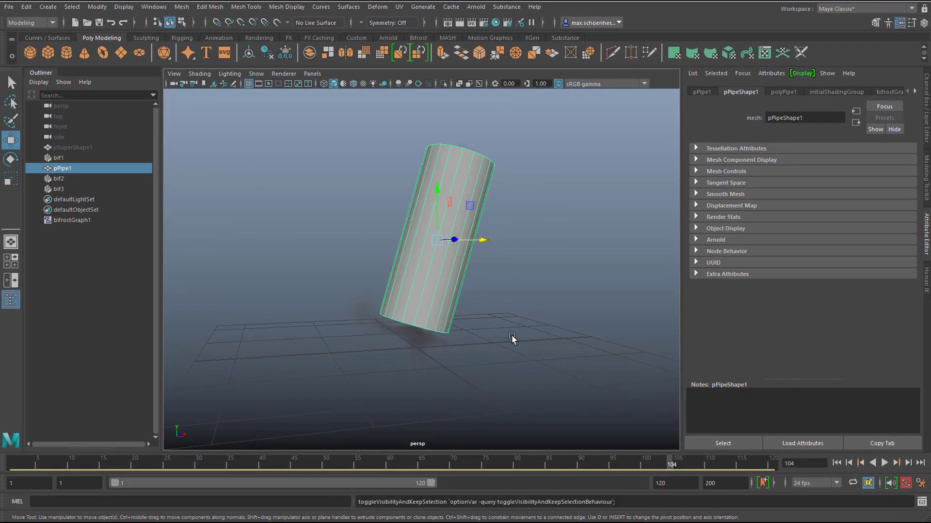
{"action": "left_click_drag", "start_coordinate": [512, 338], "coordinate": [571, 344], "text": "alt"}
{"action": "key", "text": "h"}
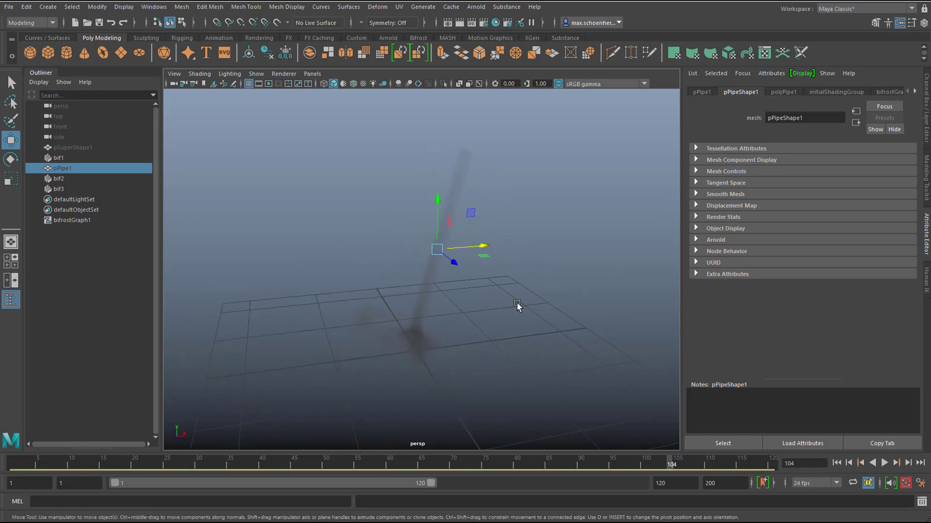
{"action": "left_click_drag", "start_coordinate": [517, 305], "coordinate": [497, 347], "text": "alt"}
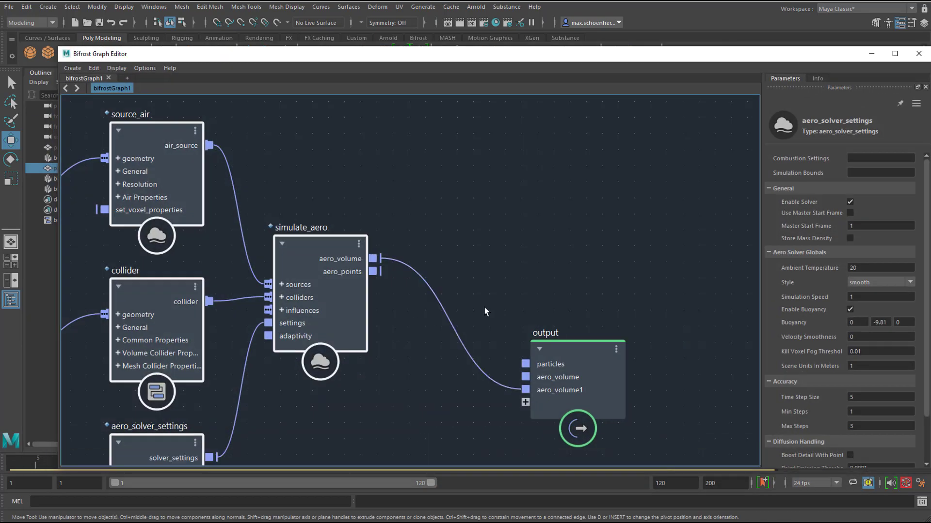
{"action": "scroll", "coordinate": [452, 336], "scroll_direction": "down", "scroll_amount": 3}
{"action": "key", "text": "a"}
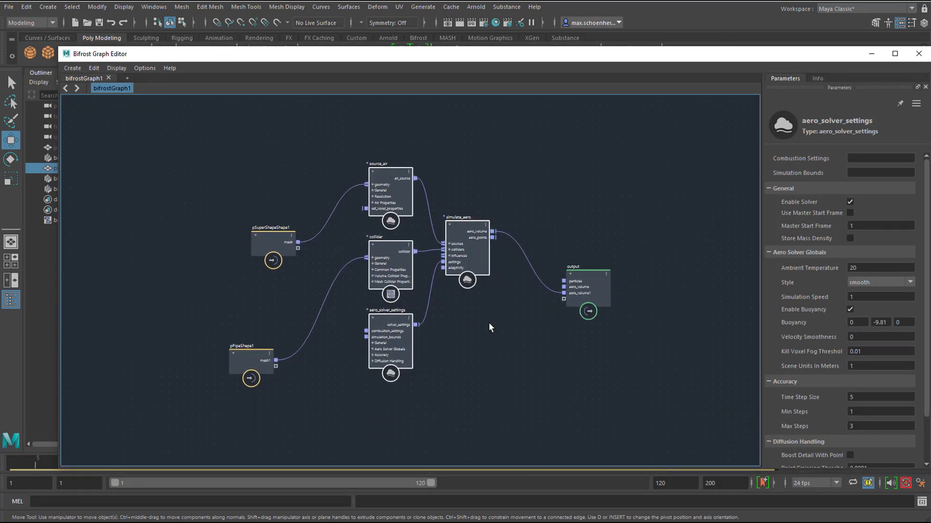